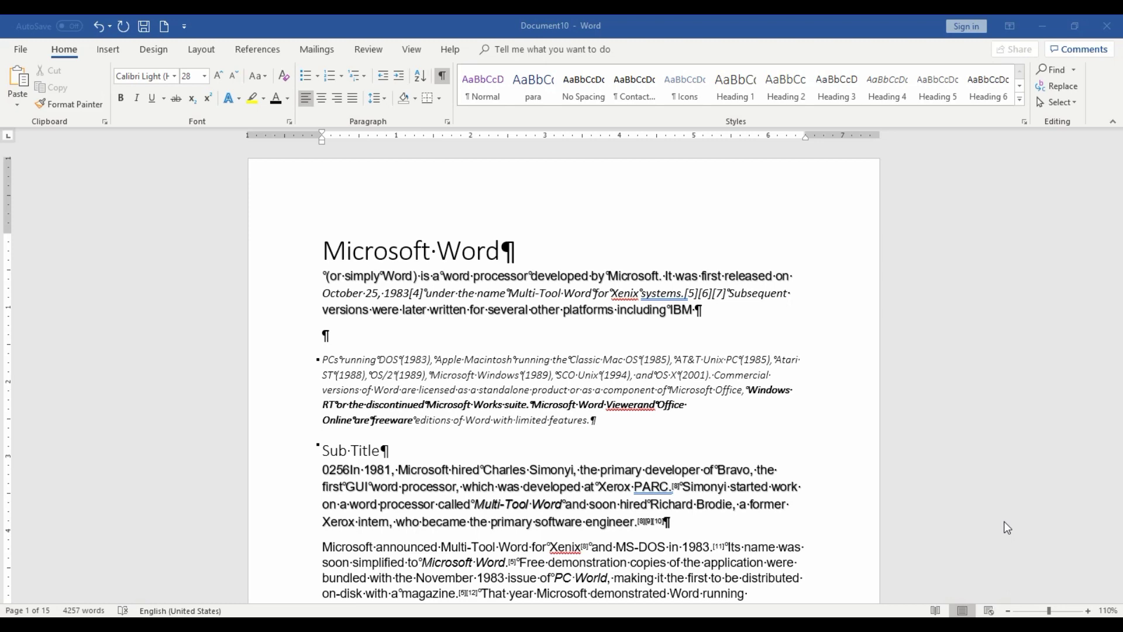
# Give the Heading 1 style a red custom font colour
pyautogui.click(533, 85)
pyautogui.rightClick(533, 85)
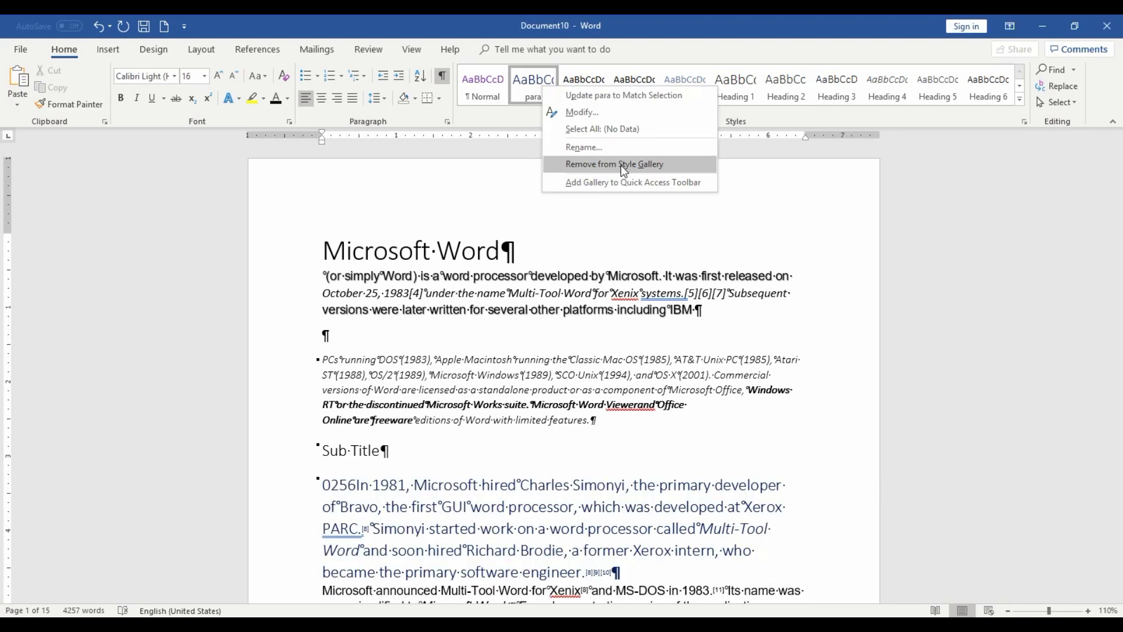
pyautogui.press('Escape')
pyautogui.rightClick(738, 103)
pyautogui.click(731, 157)
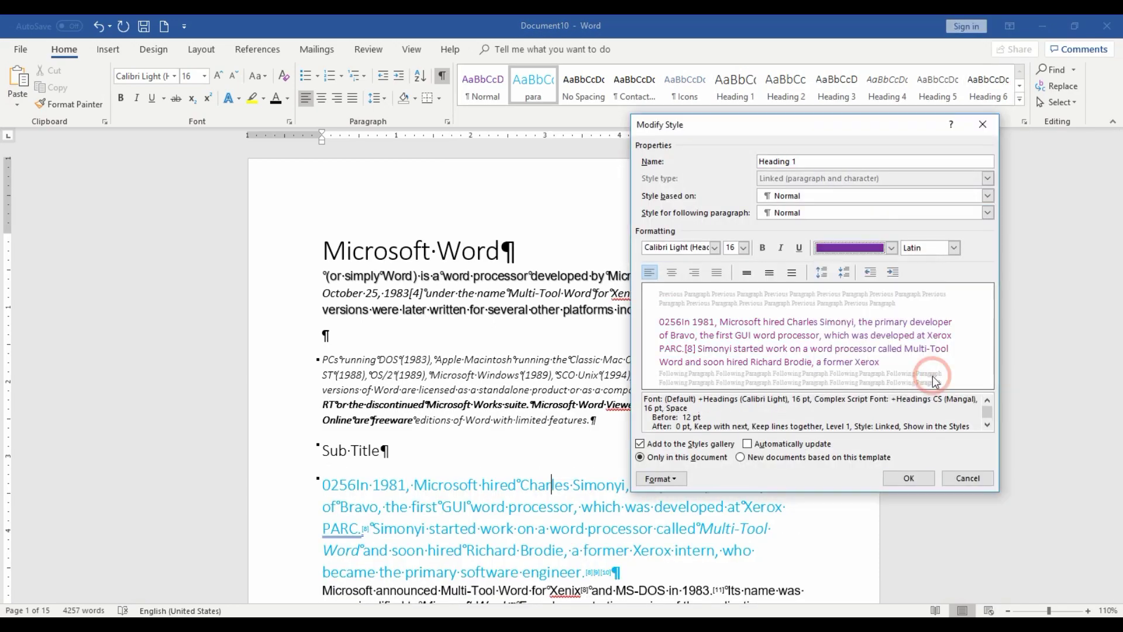
pyautogui.press('Return')
pyautogui.click(907, 477)
# Recolour Heading 6 yellow and give Heading 2 a new custom font colour
pyautogui.rightClick(785, 85)
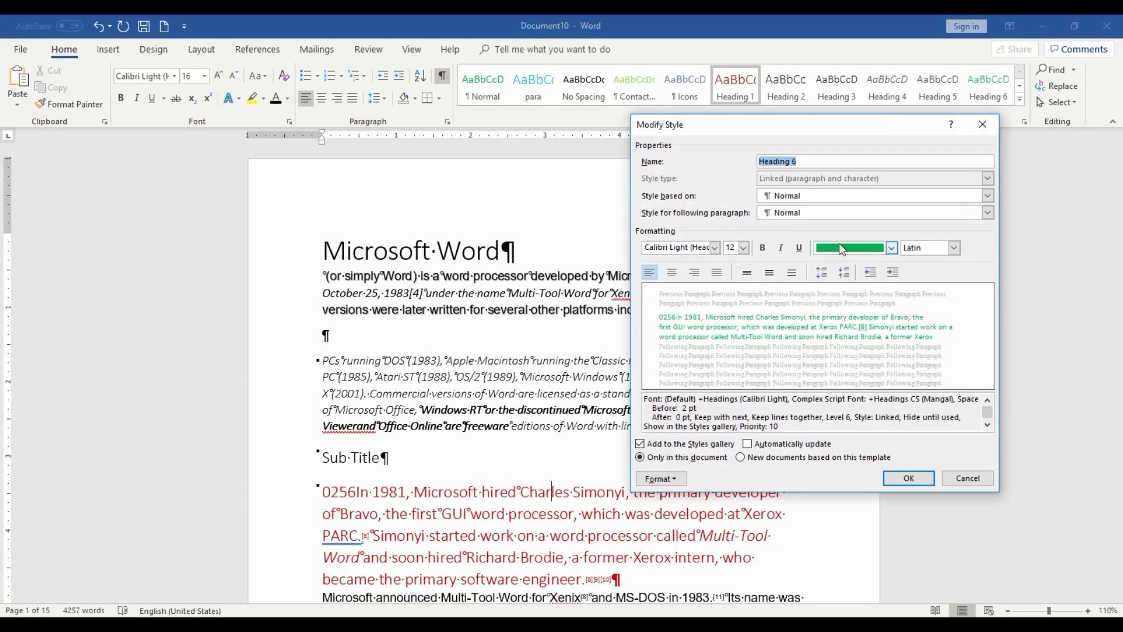
pyautogui.click(907, 476)
pyautogui.click(797, 87)
pyautogui.rightClick(785, 85)
pyautogui.click(780, 138)
pyautogui.click(877, 246)
pyautogui.click(911, 373)
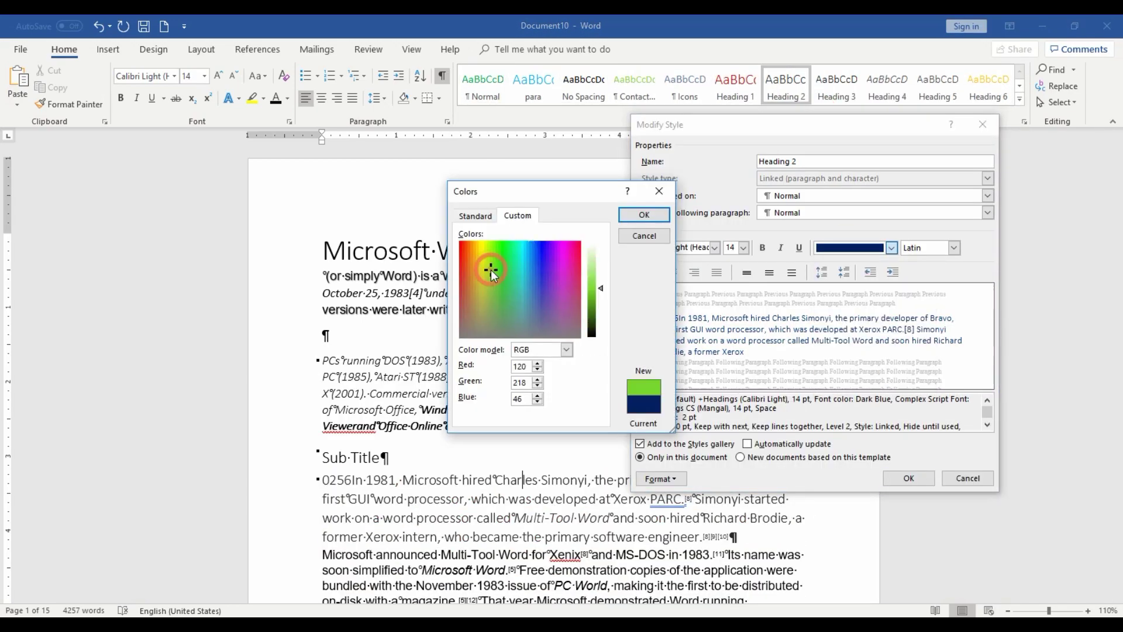
pyautogui.press('Return')
pyautogui.press('Return')
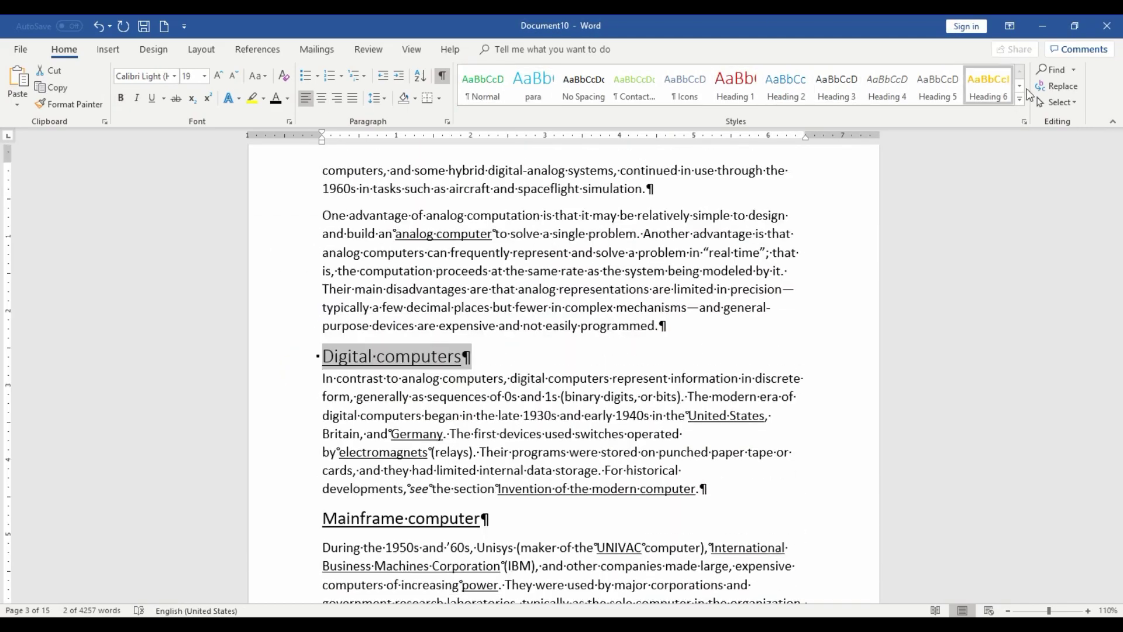
# Return to page 1 and preview the para style on the red centred title
pyautogui.scroll(4, 588, 290)
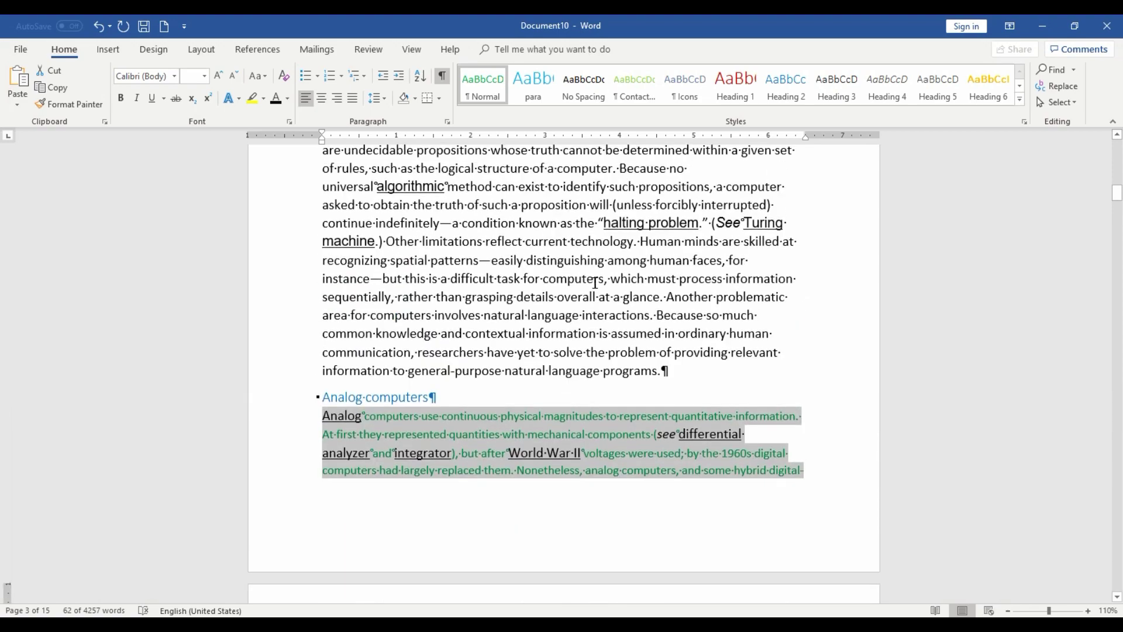
pyautogui.scroll(2, 607, 312)
pyautogui.scroll(3, 606, 311)
pyautogui.scroll(3, 609, 309)
pyautogui.scroll(6, 609, 309)
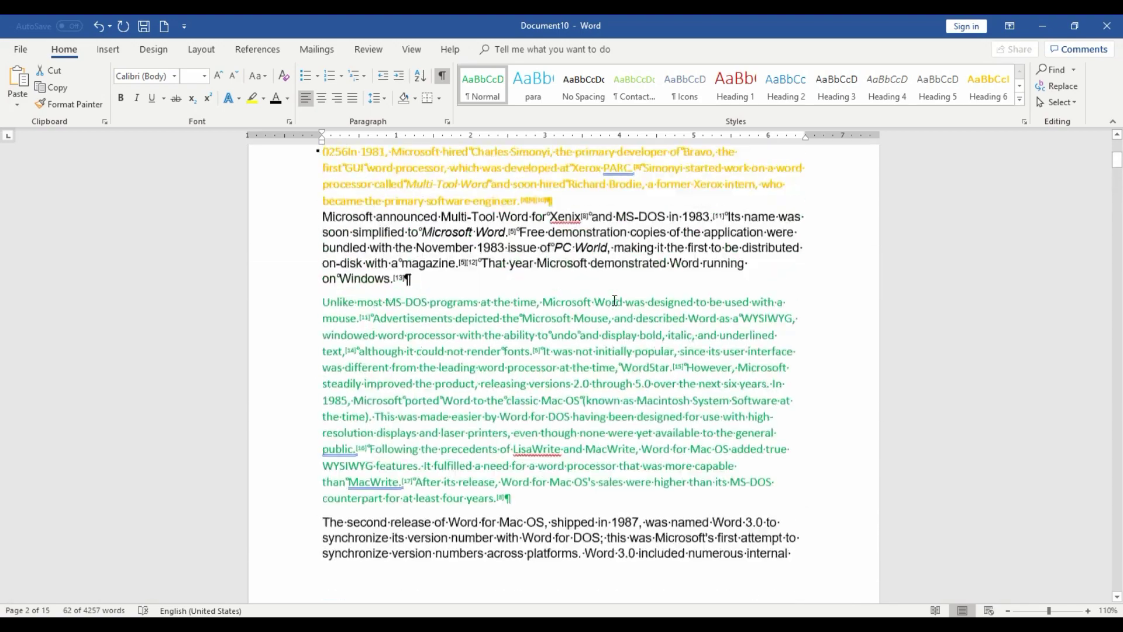
pyautogui.scroll(4, 611, 306)
pyautogui.scroll(2, 614, 302)
pyautogui.click(708, 226)
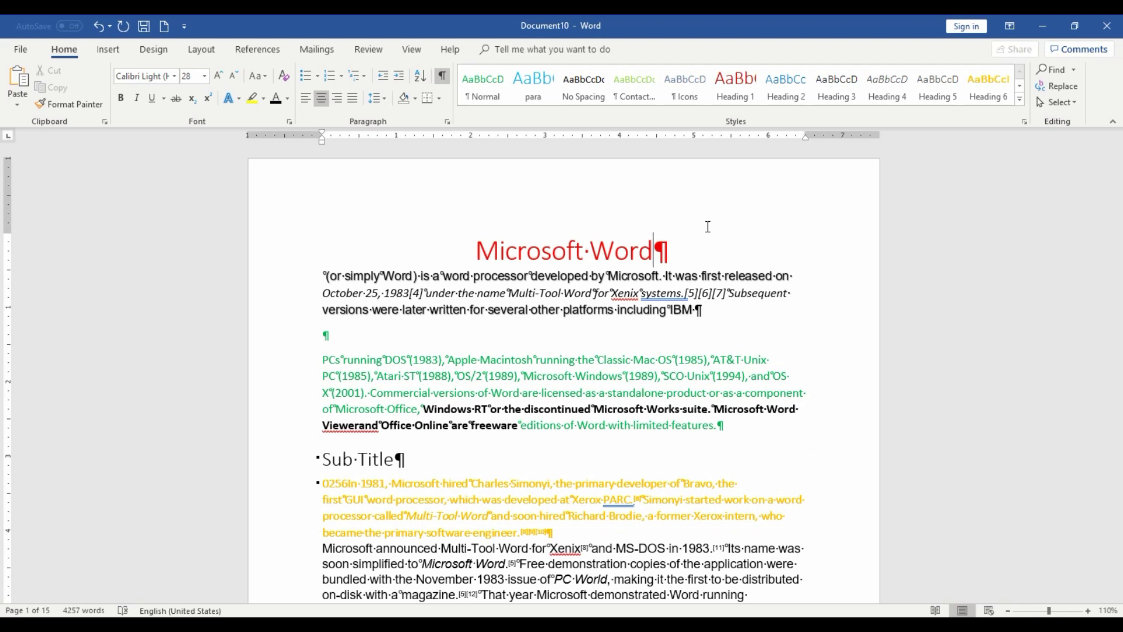
pyautogui.click(535, 98)
# Save the document as Word Template (*.dotx) 'Microsoft Word' in Custom Office Templates
pyautogui.click(23, 50)
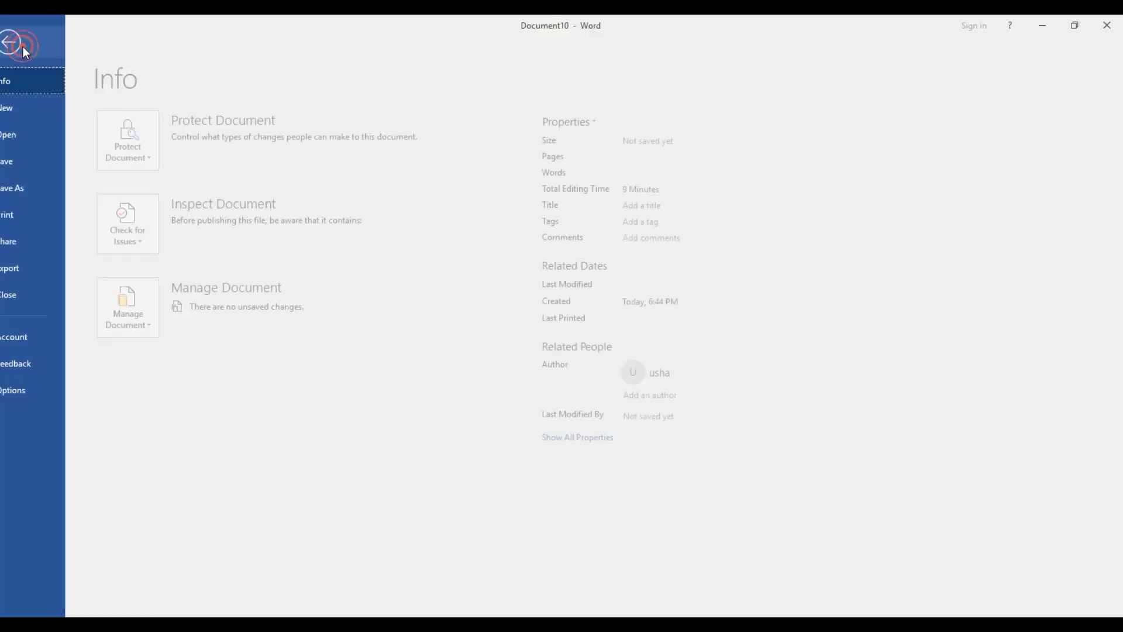
pyautogui.click(38, 188)
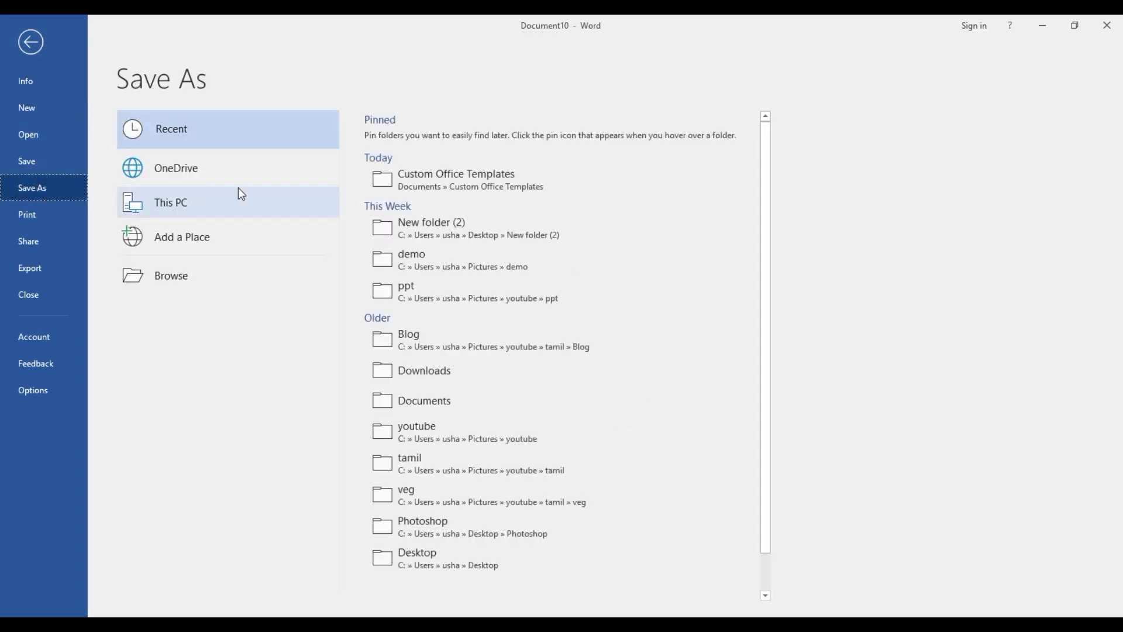
pyautogui.click(220, 201)
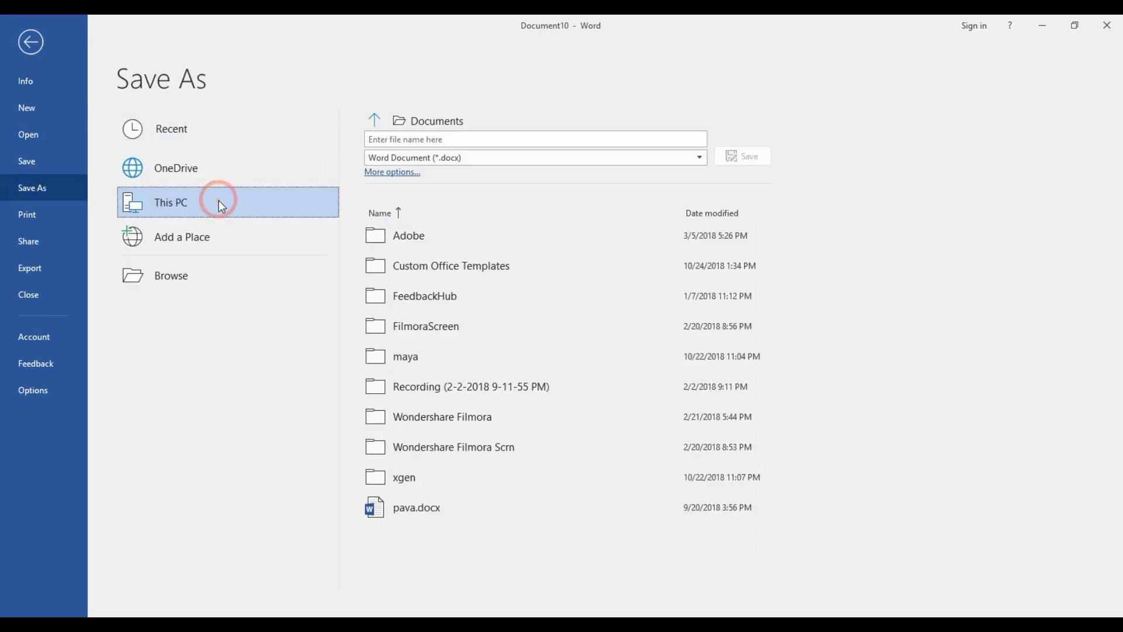
pyautogui.click(459, 121)
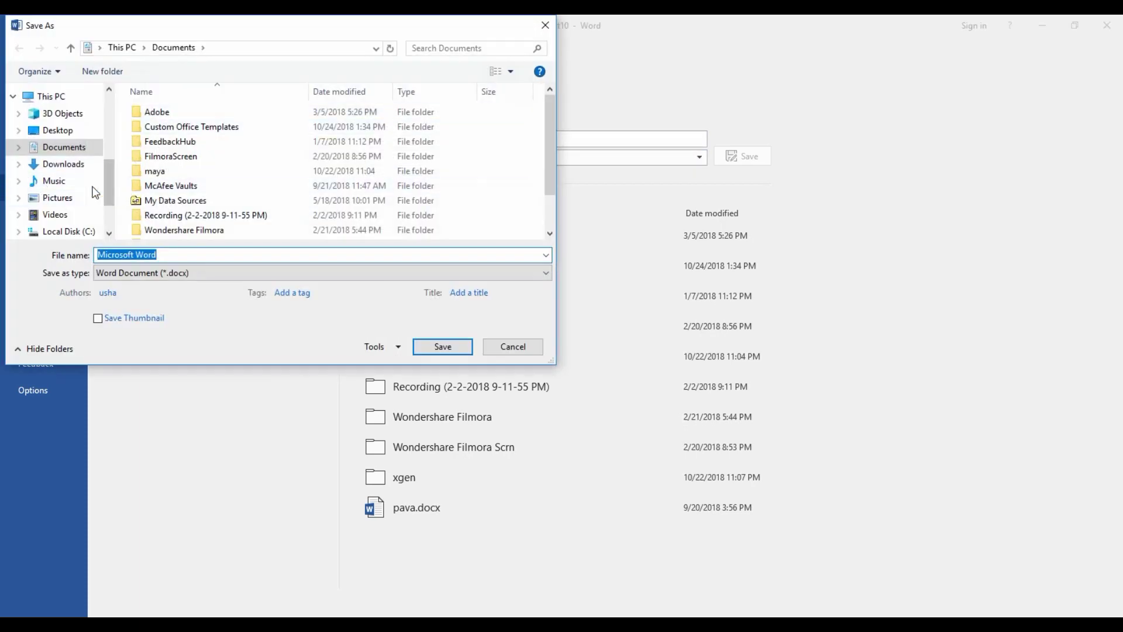
pyautogui.scroll(-3, 35, 187)
pyautogui.click(69, 128)
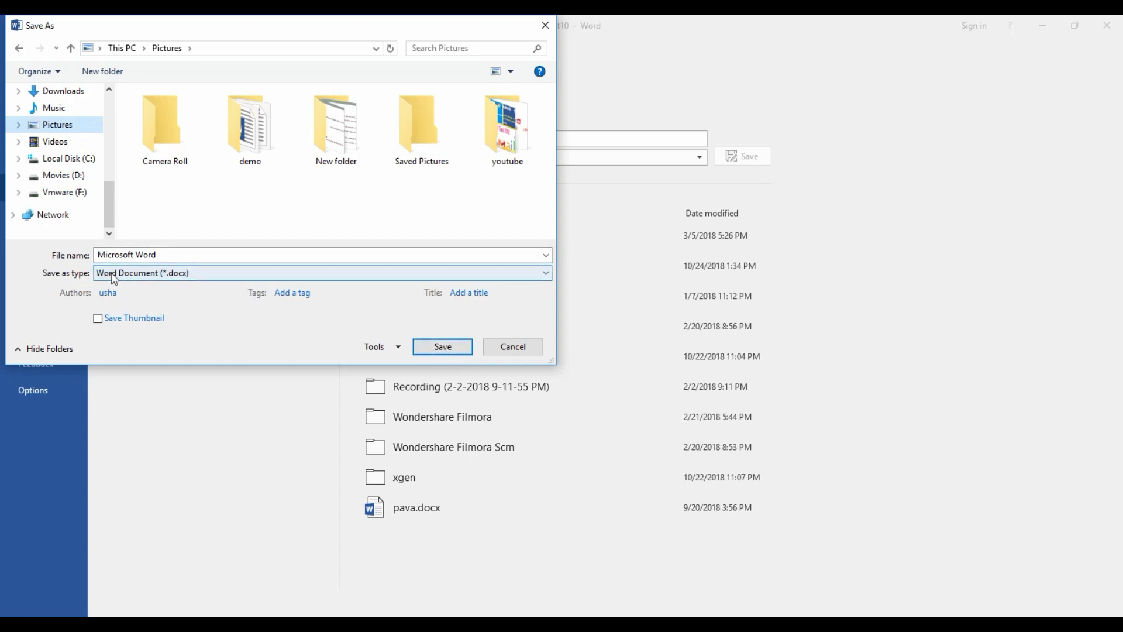
pyautogui.click(539, 273)
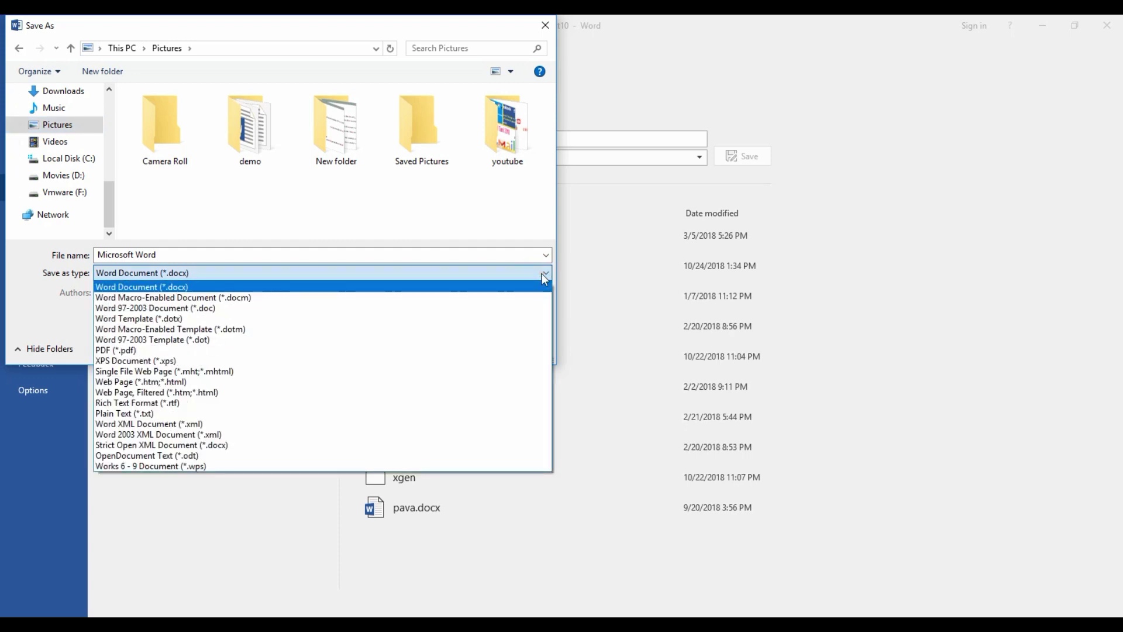
pyautogui.click(142, 320)
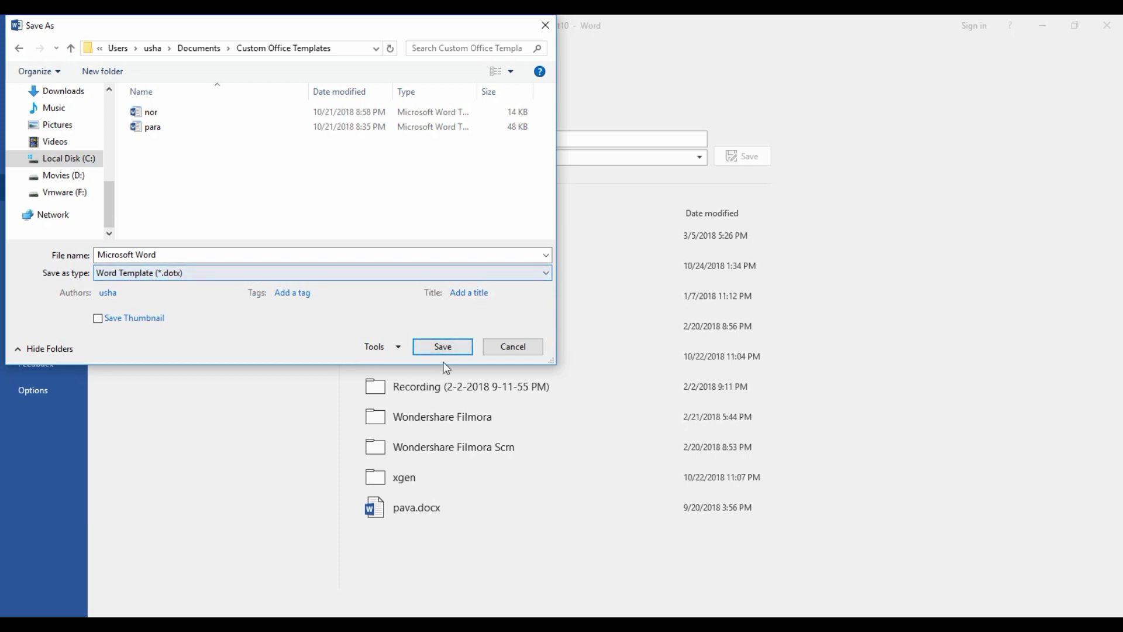
pyautogui.click(443, 346)
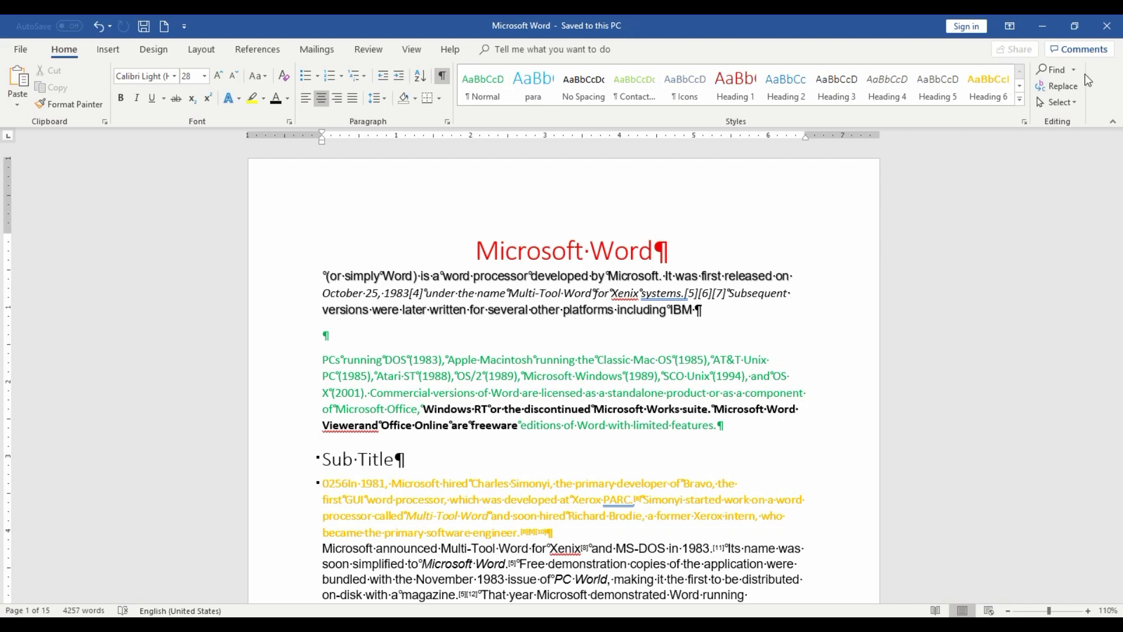
# Undo the last change and show the New page's template gallery
pyautogui.hotkey('ctrl', 'z')
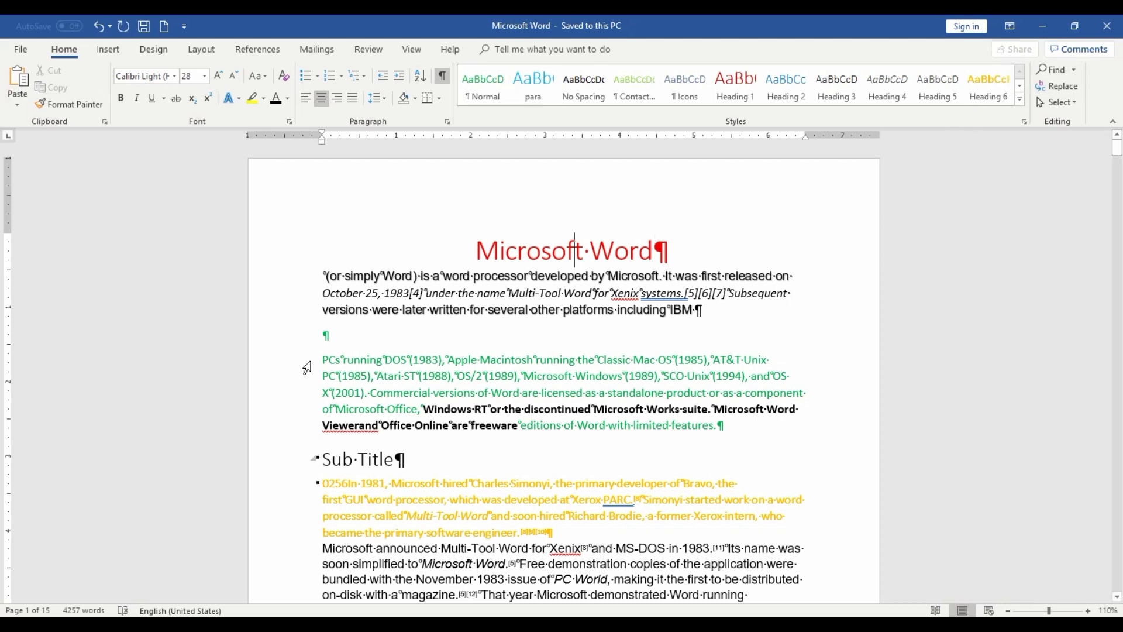
pyautogui.click(21, 50)
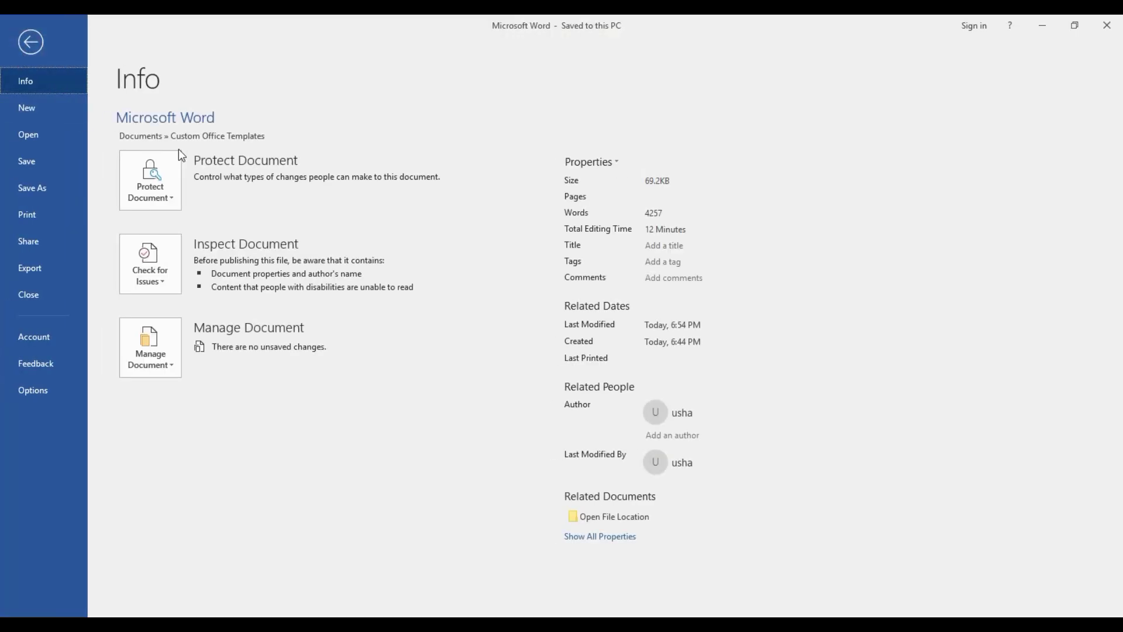
pyautogui.click(37, 116)
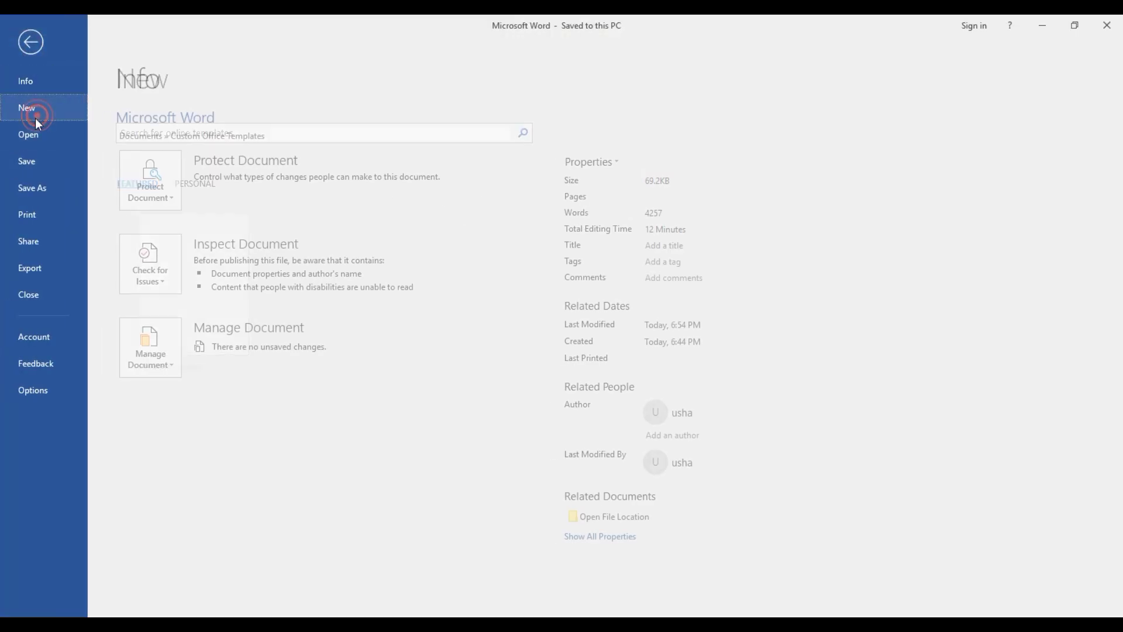
pyautogui.scroll(-3, 939, 418)
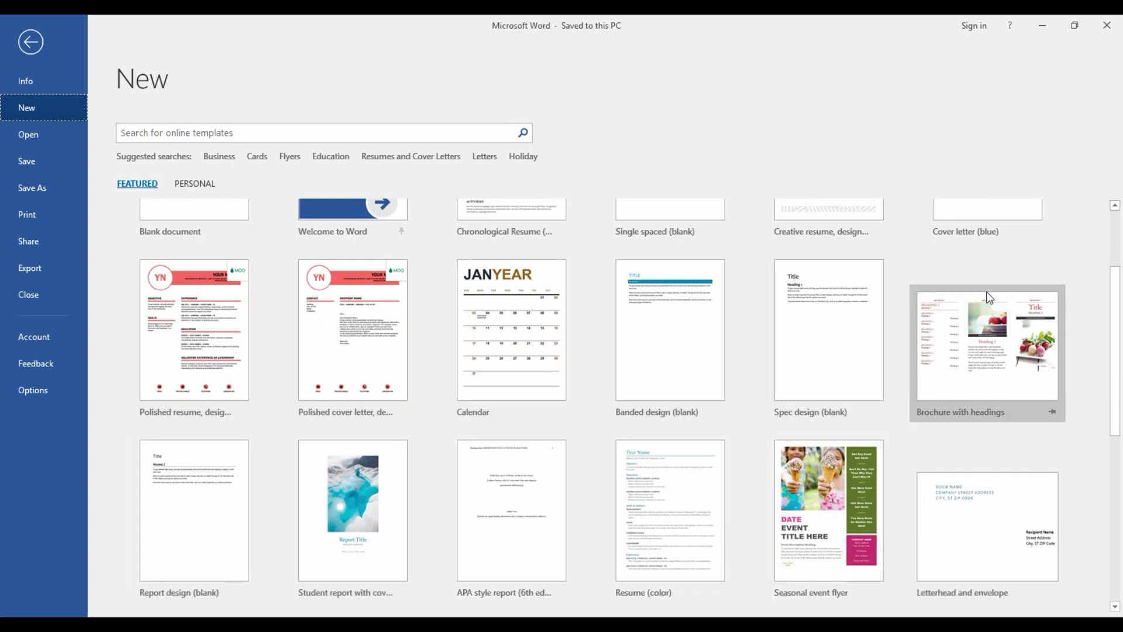
# Create a Banded design (blank) document, inspect its styles and body text, then close it
pyautogui.click(642, 320)
pyautogui.click(669, 369)
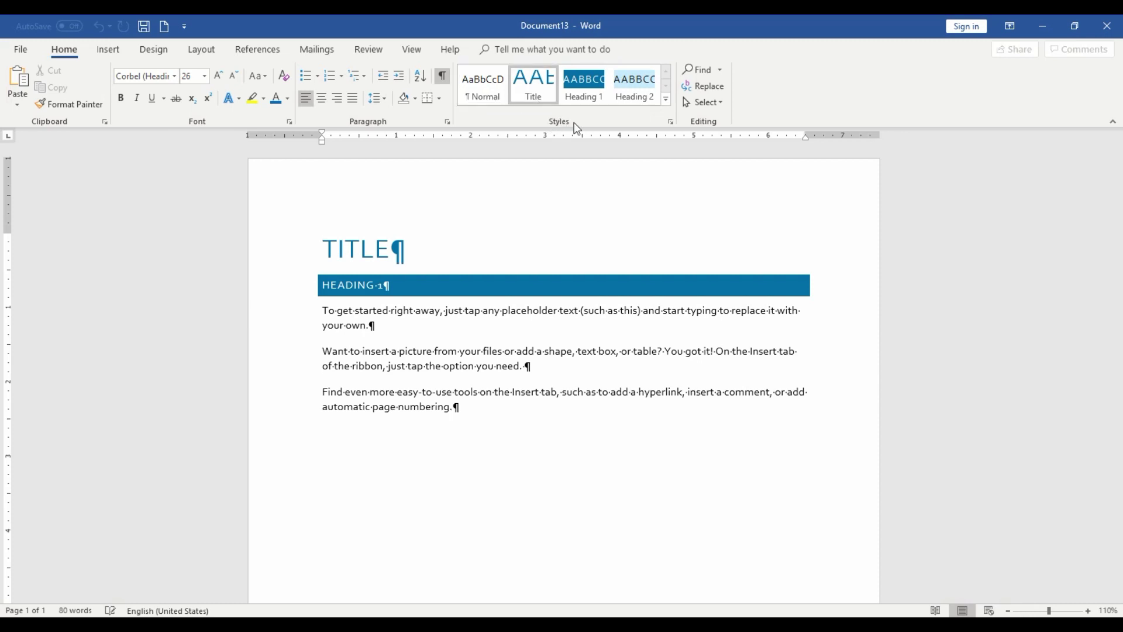
pyautogui.click(667, 99)
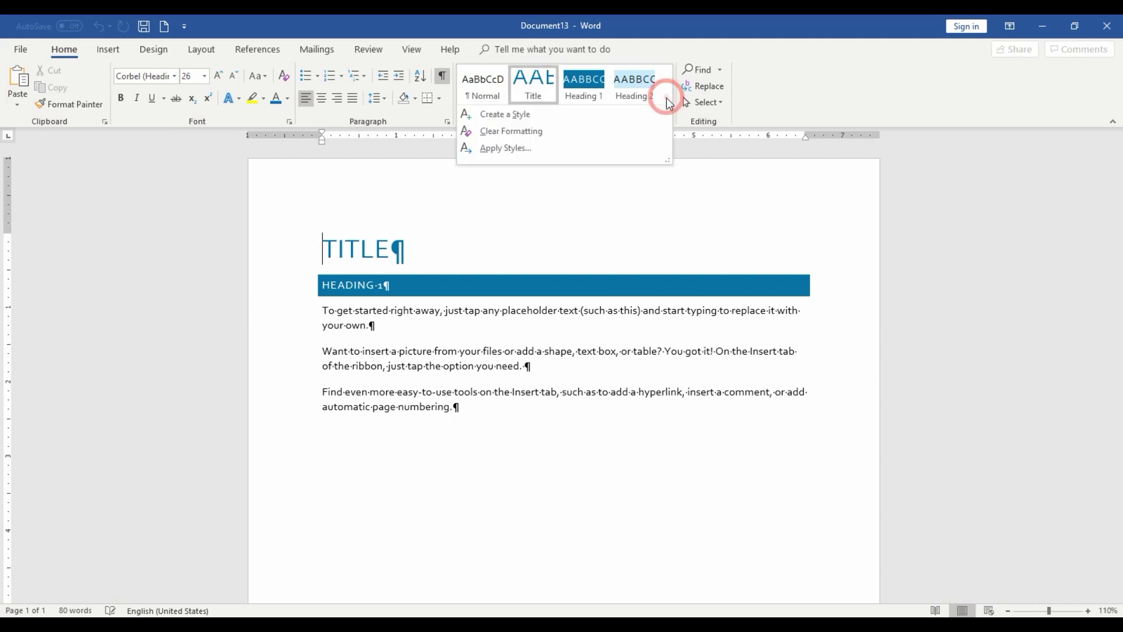
pyautogui.click(392, 335)
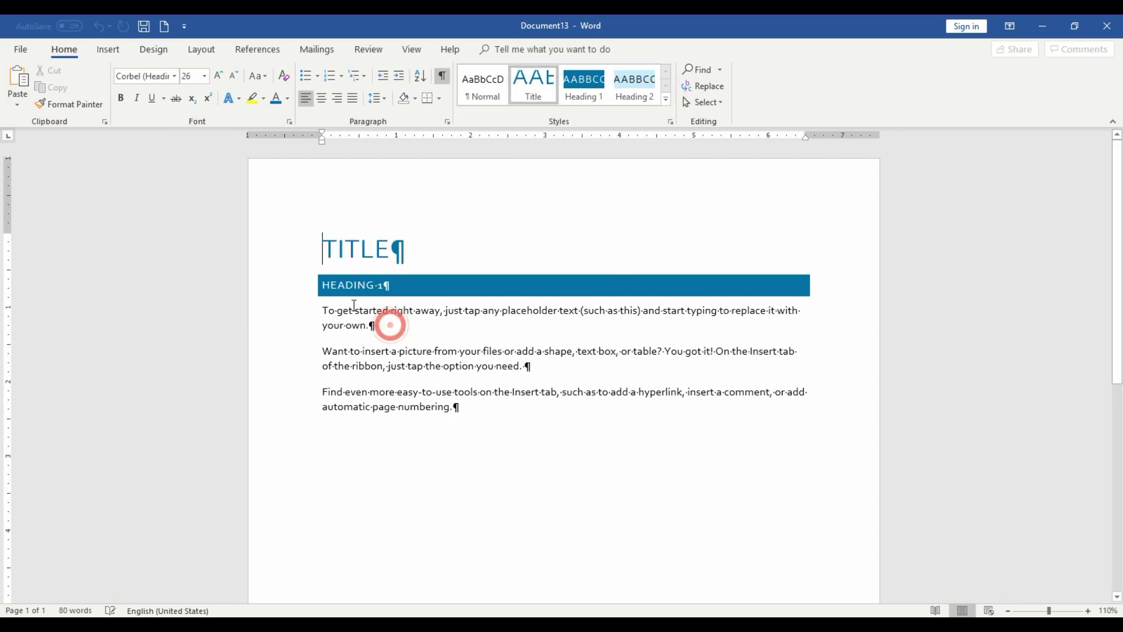
pyautogui.moveTo(324, 307)
pyautogui.mouseDown()
pyautogui.moveTo(355, 363)
pyautogui.moveTo(421, 429)
pyautogui.mouseUp()
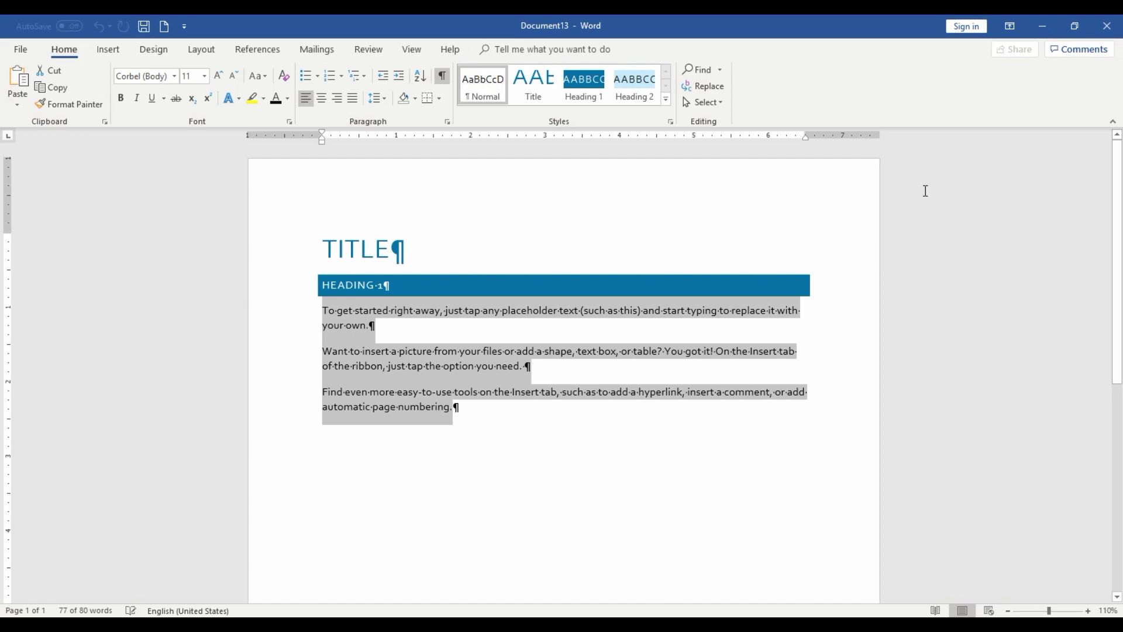
pyautogui.hotkey('ctrl', 'w')
# Discard the Banded design document without saving, leaving blank Document14
pyautogui.click(563, 350)
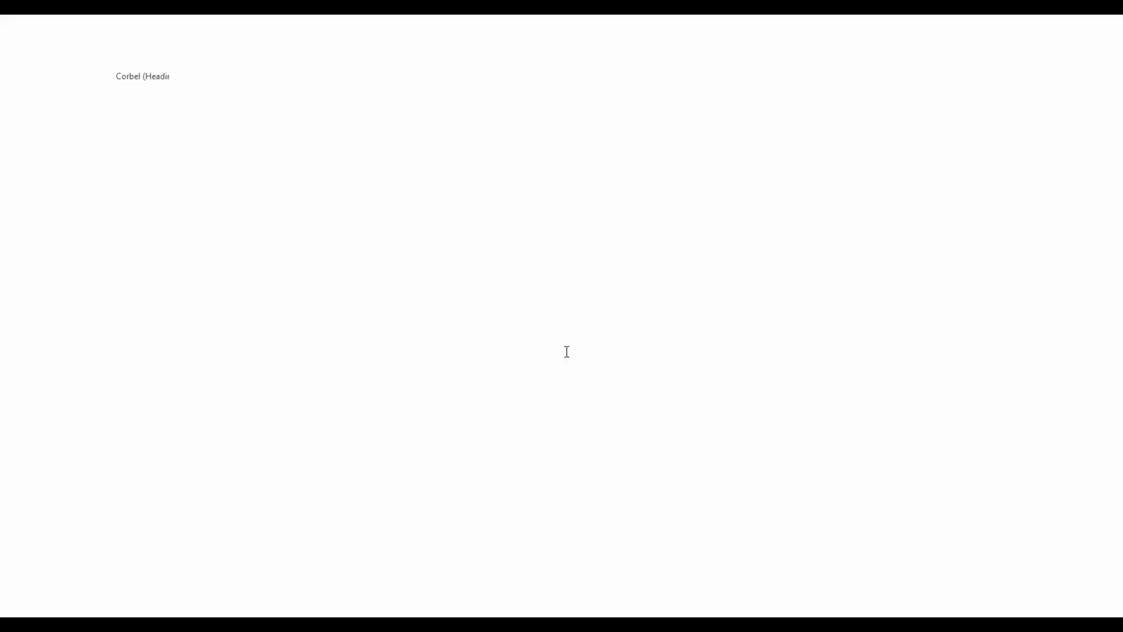
pyautogui.click(448, 401)
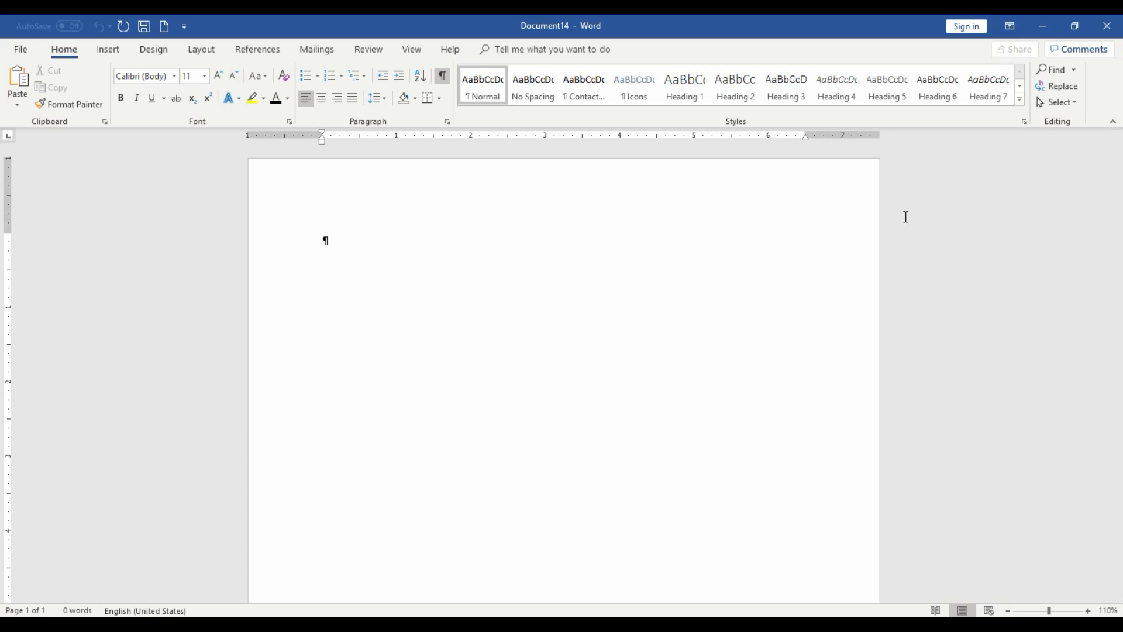
# Open the Organizer via Manage Styles and close the template listed opposite Document12
pyautogui.click(1025, 124)
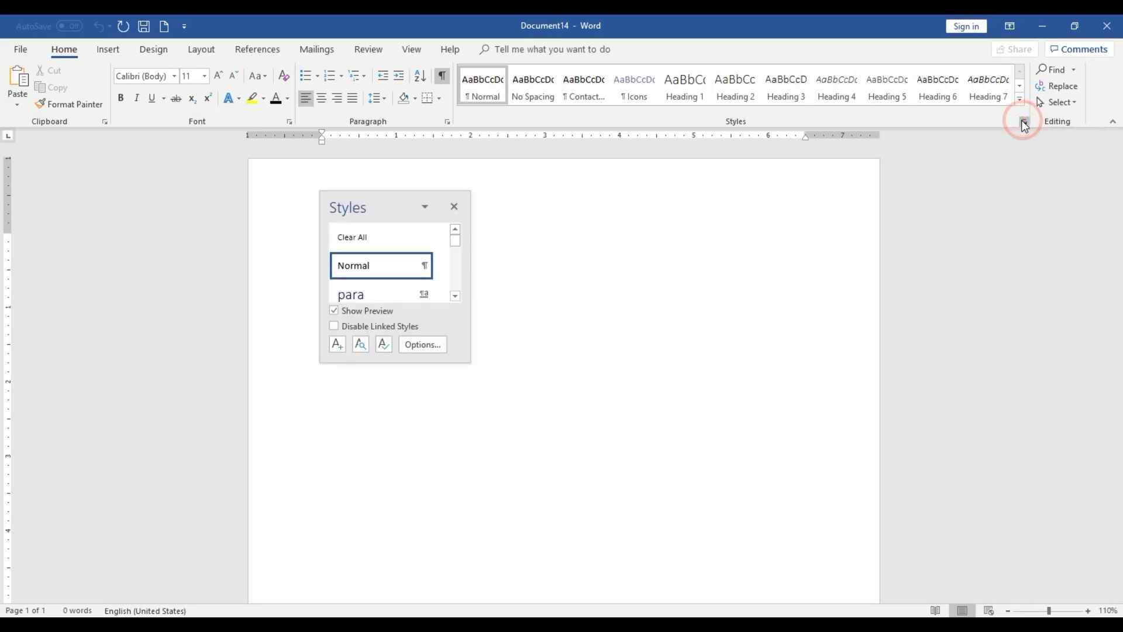
pyautogui.click(384, 347)
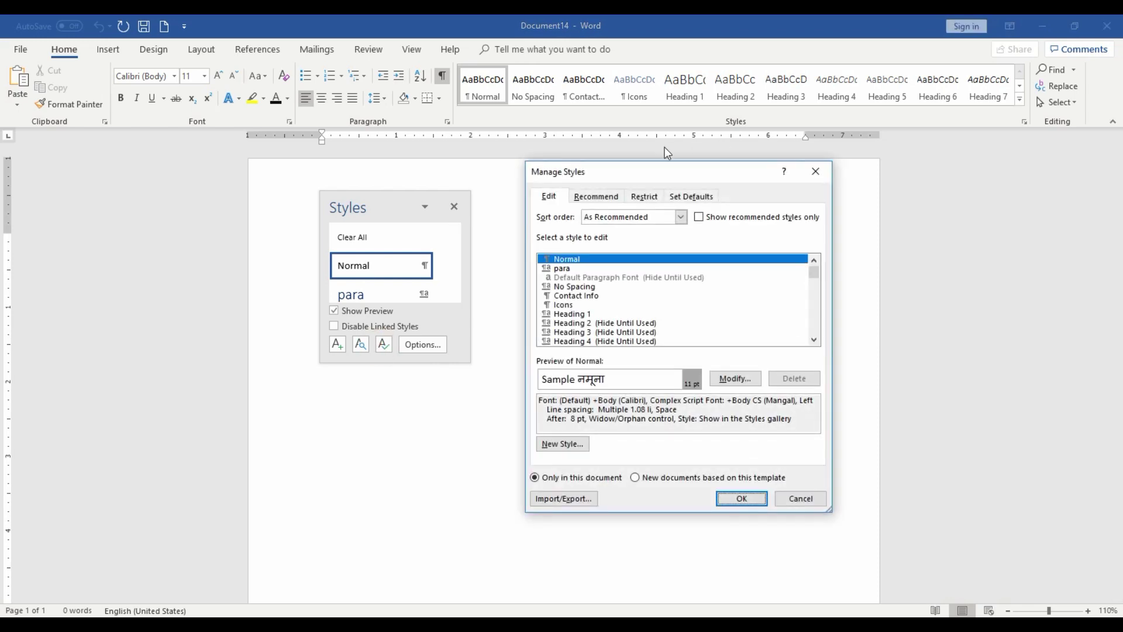
pyautogui.click(553, 500)
pyautogui.click(726, 314)
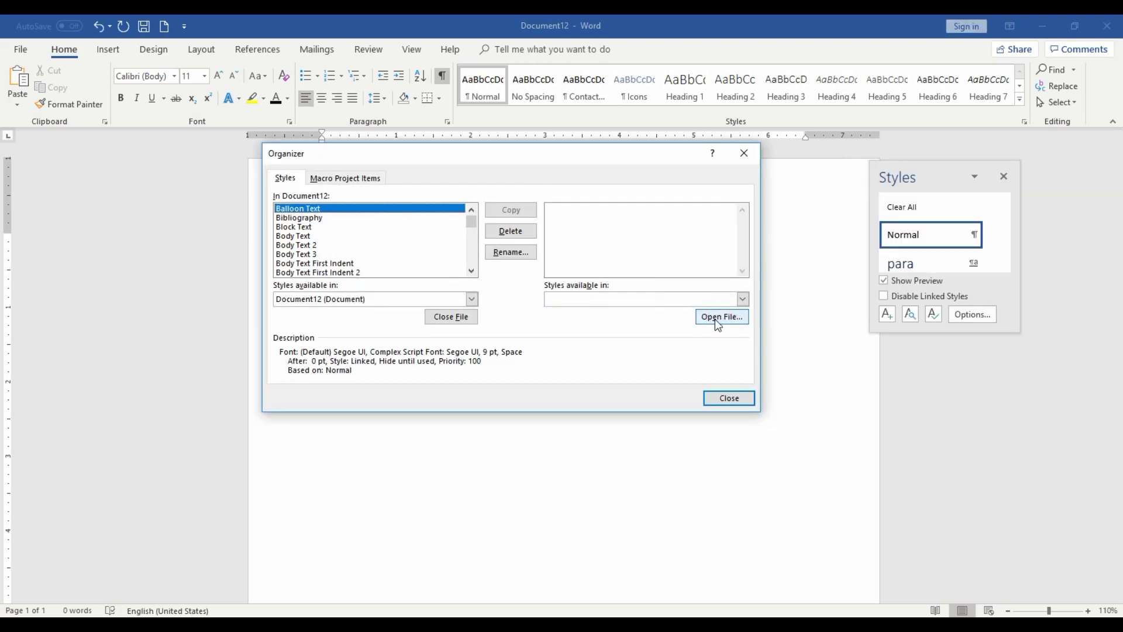
# Load the Doc1 template from Desktop > New folder (2) into the Organizer
pyautogui.click(715, 319)
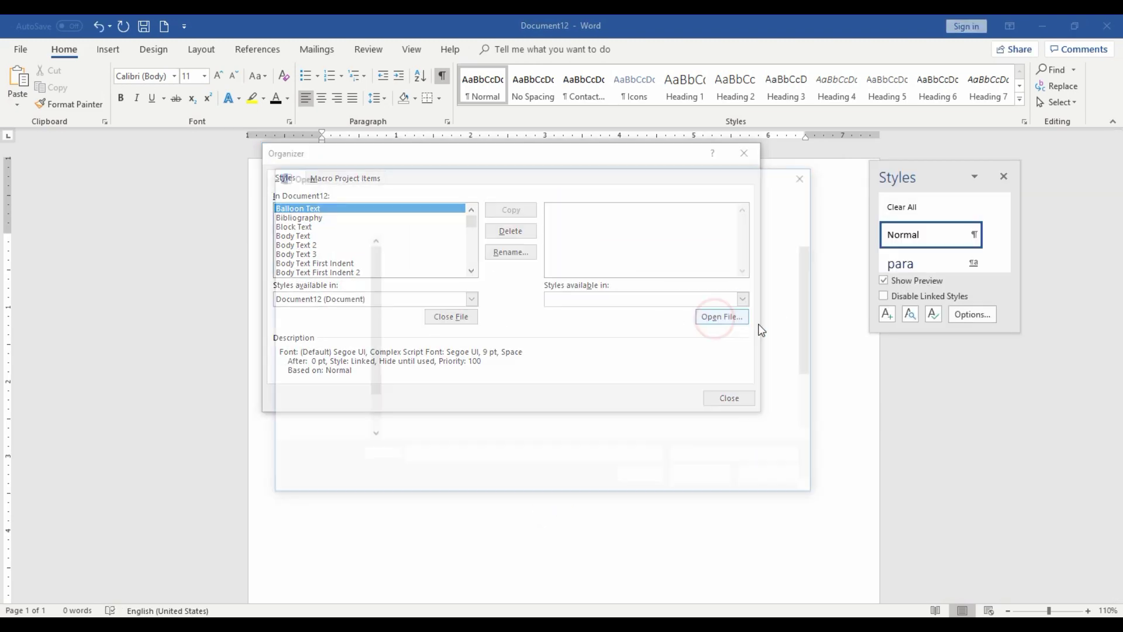
pyautogui.scroll(-1, 392, 339)
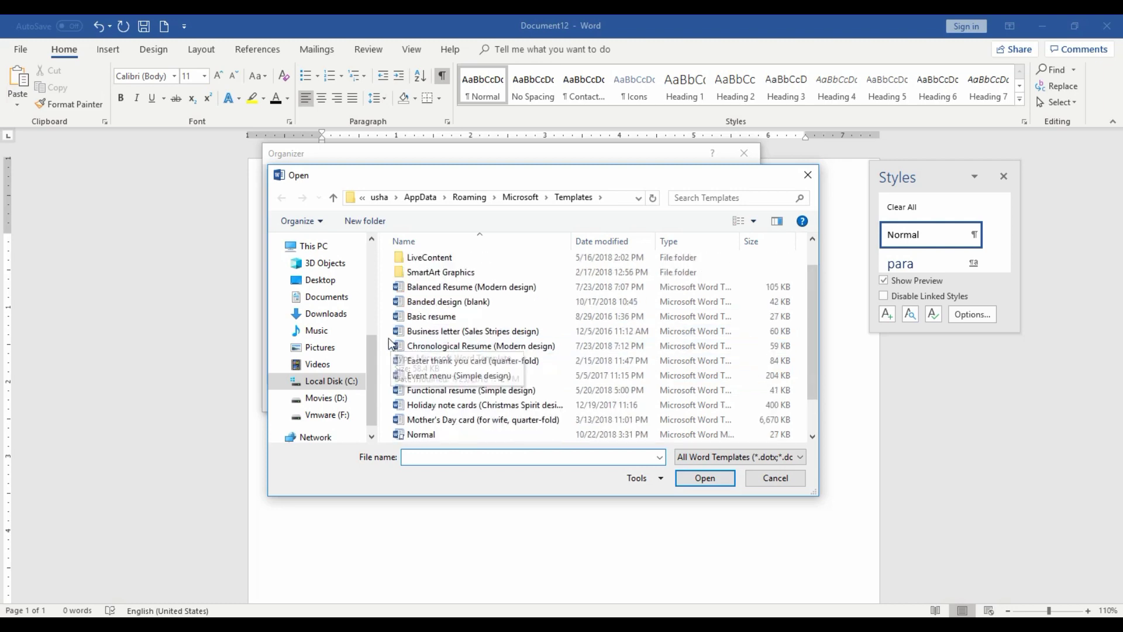
pyautogui.doubleClick(433, 261)
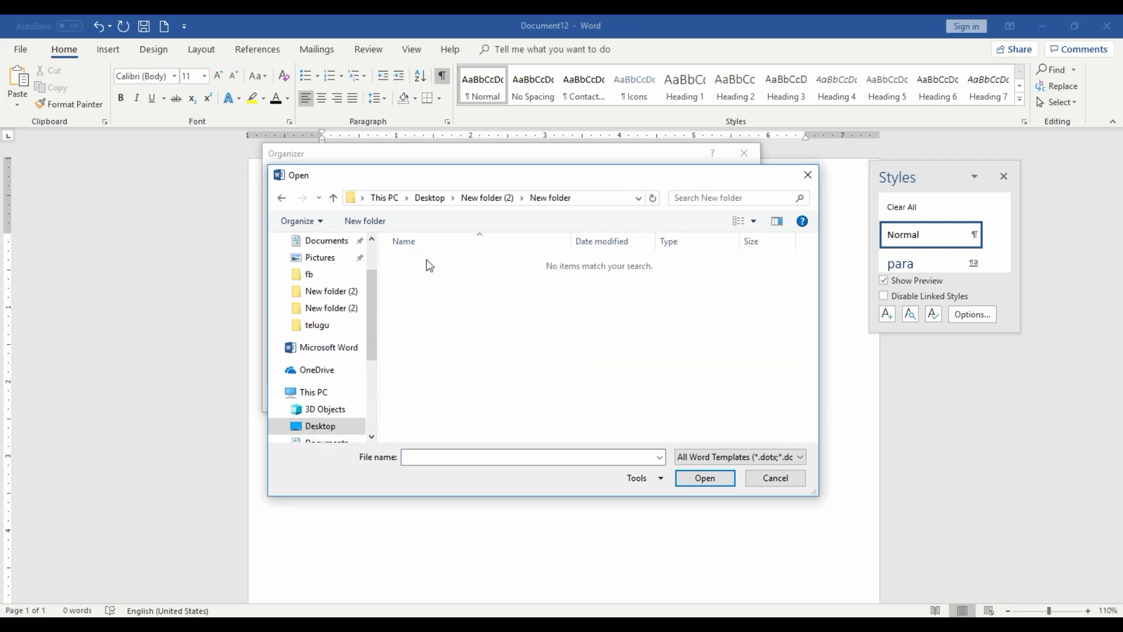
pyautogui.click(702, 457)
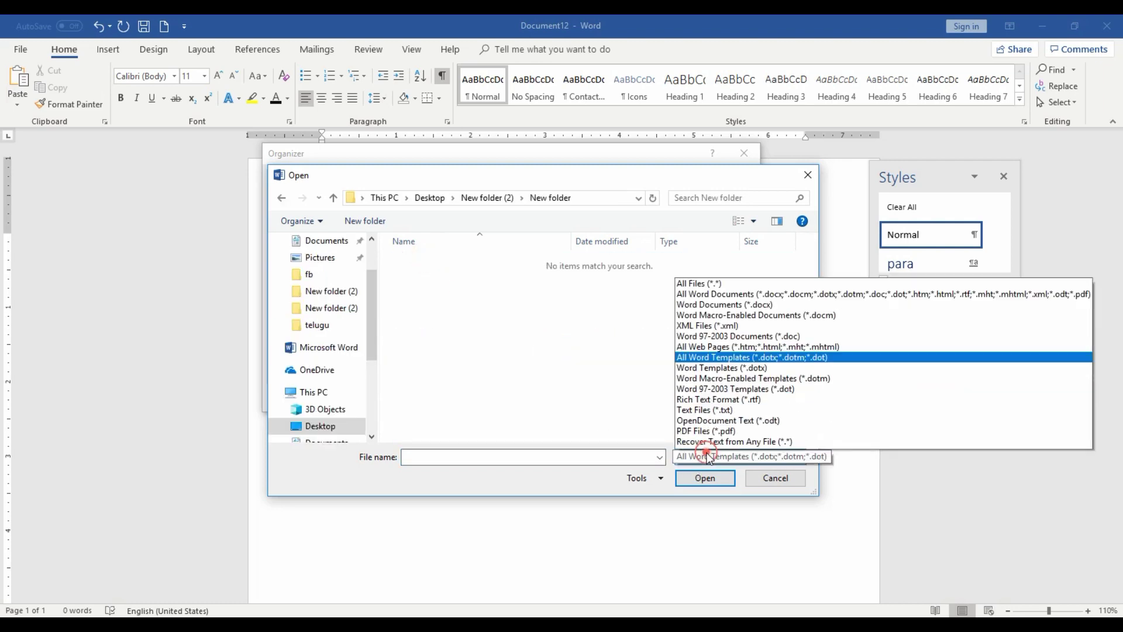
pyautogui.click(563, 384)
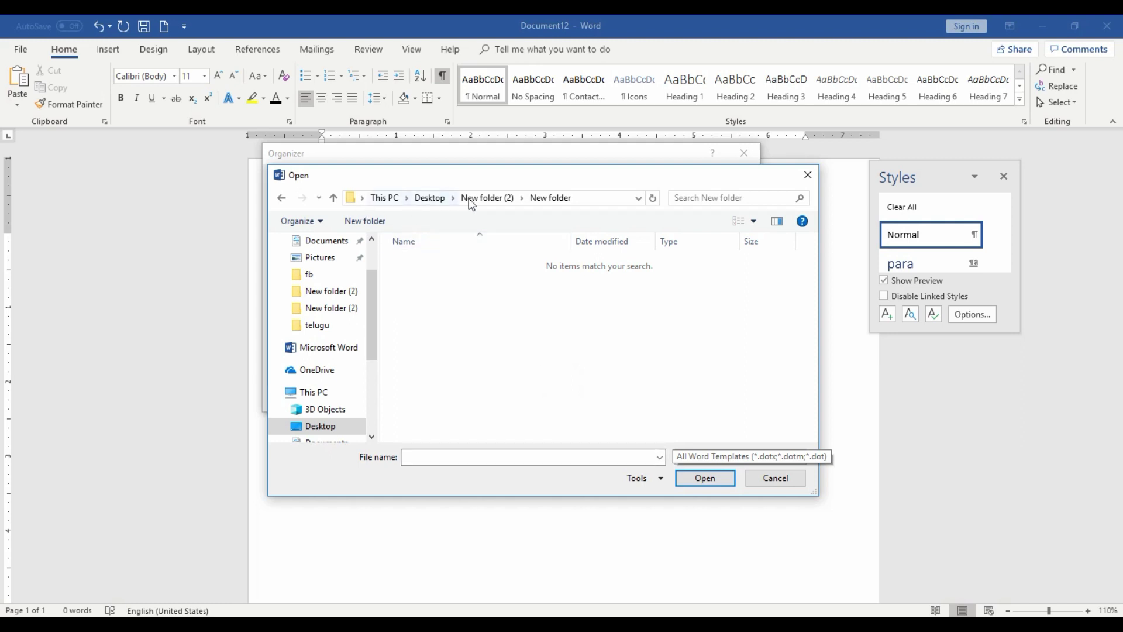
pyautogui.click(514, 200)
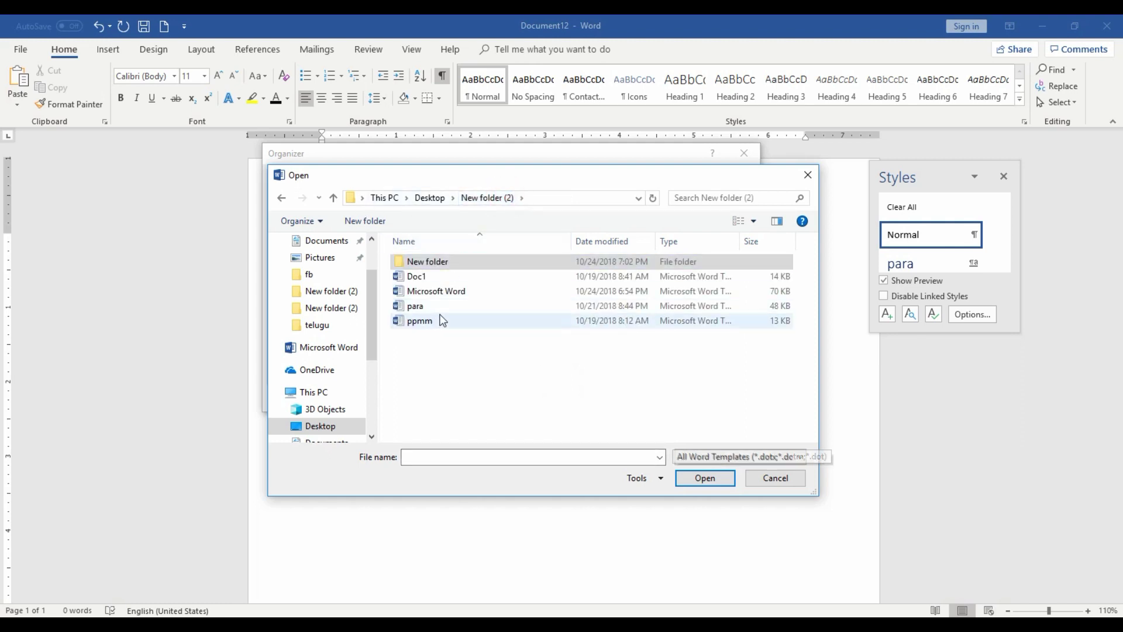
pyautogui.click(446, 277)
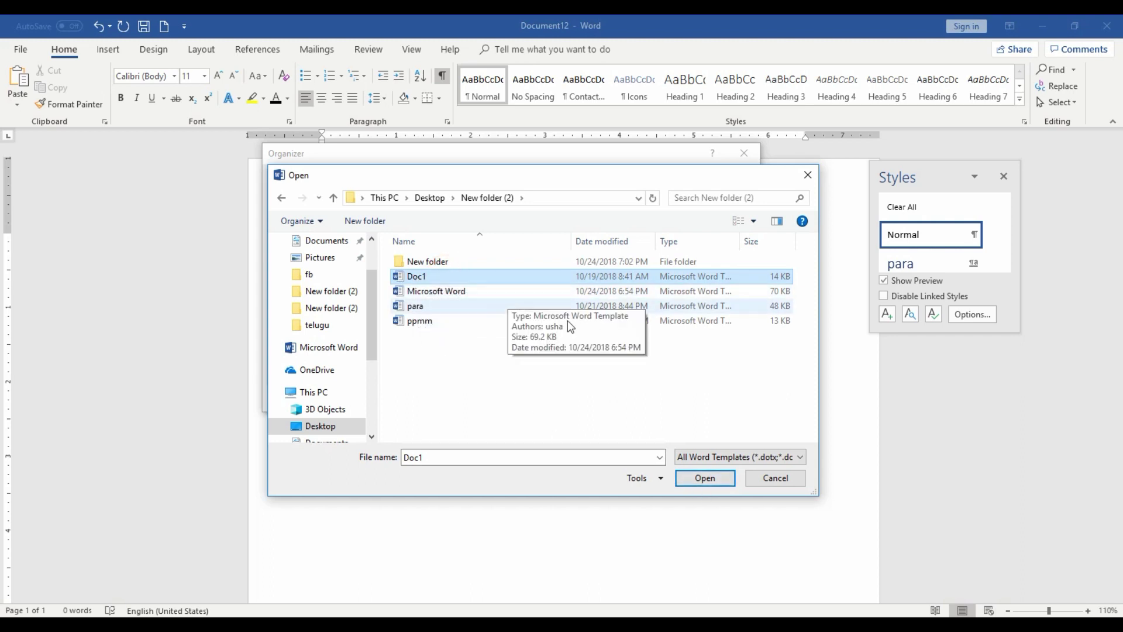
pyautogui.click(706, 478)
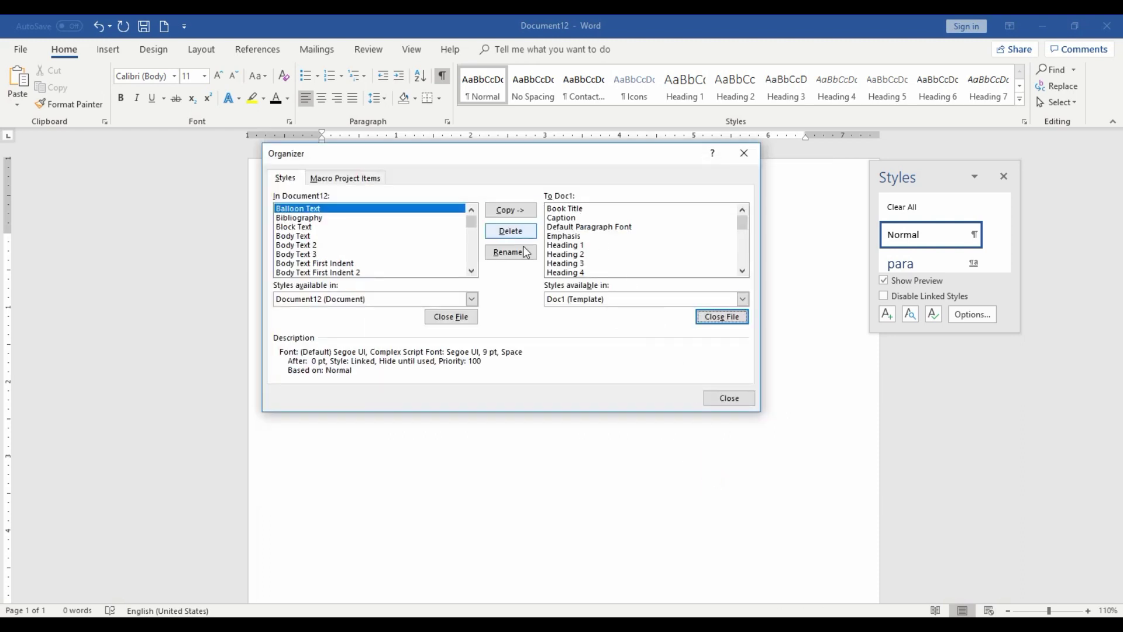
# Copy all Doc1 styles through TOC Heading into Document12 with Yes to All, then close
pyautogui.click(585, 208)
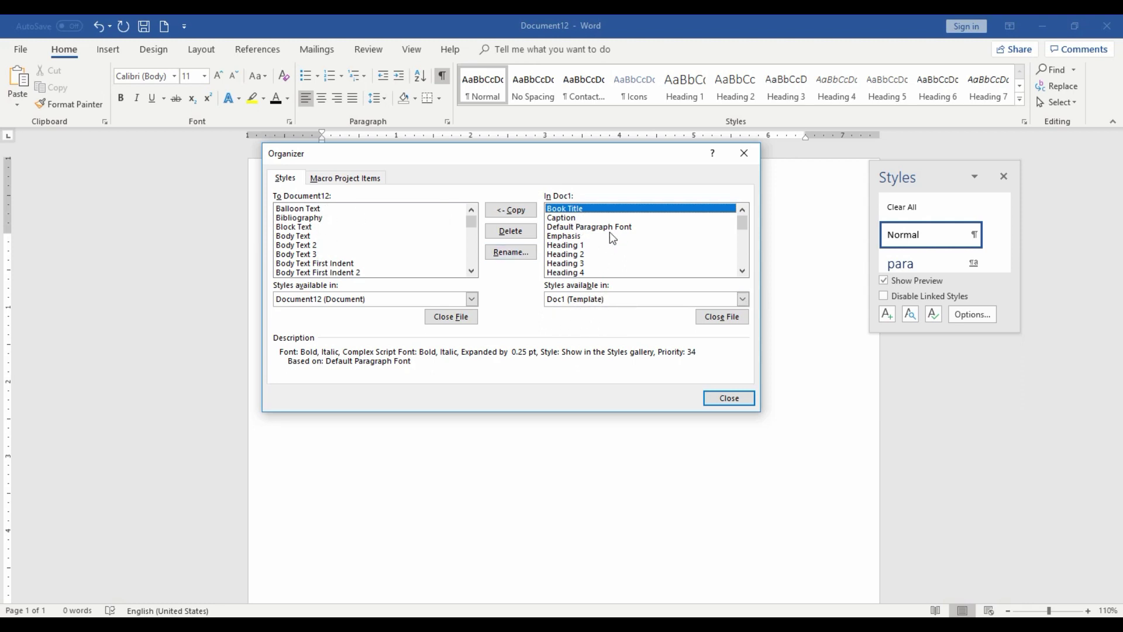
pyautogui.scroll(-5, 602, 234)
pyautogui.scroll(-1, 596, 237)
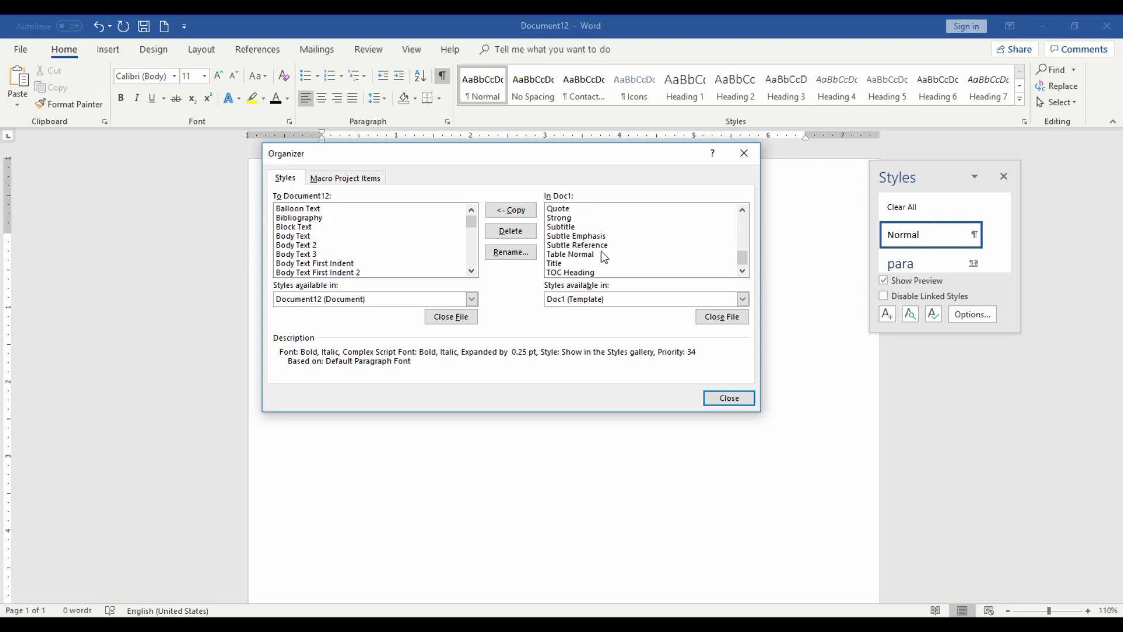
pyautogui.scroll(6, 588, 207)
pyautogui.scroll(-1, 589, 215)
pyautogui.scroll(-5, 589, 216)
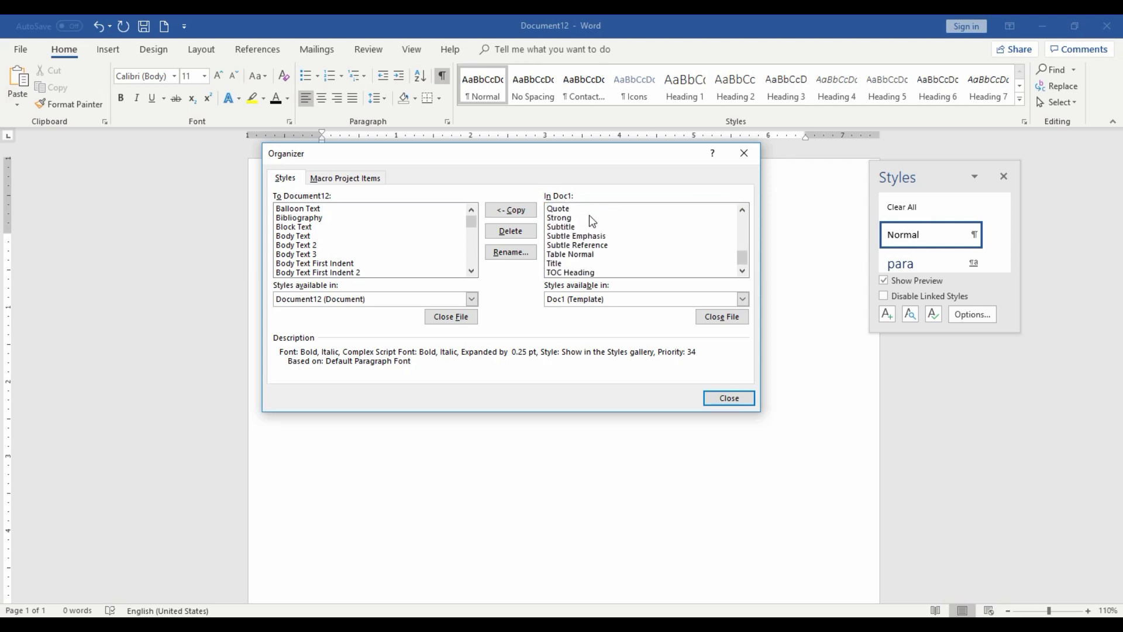
pyautogui.keyDown('shift'); pyautogui.click(577, 273); pyautogui.keyUp('shift')
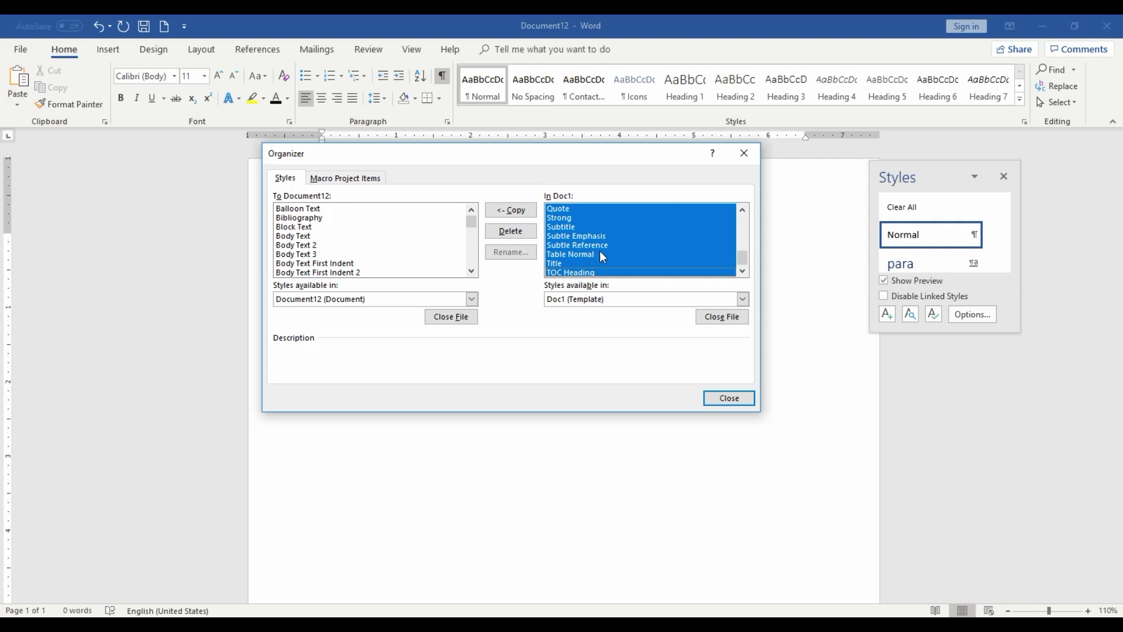
pyautogui.click(510, 210)
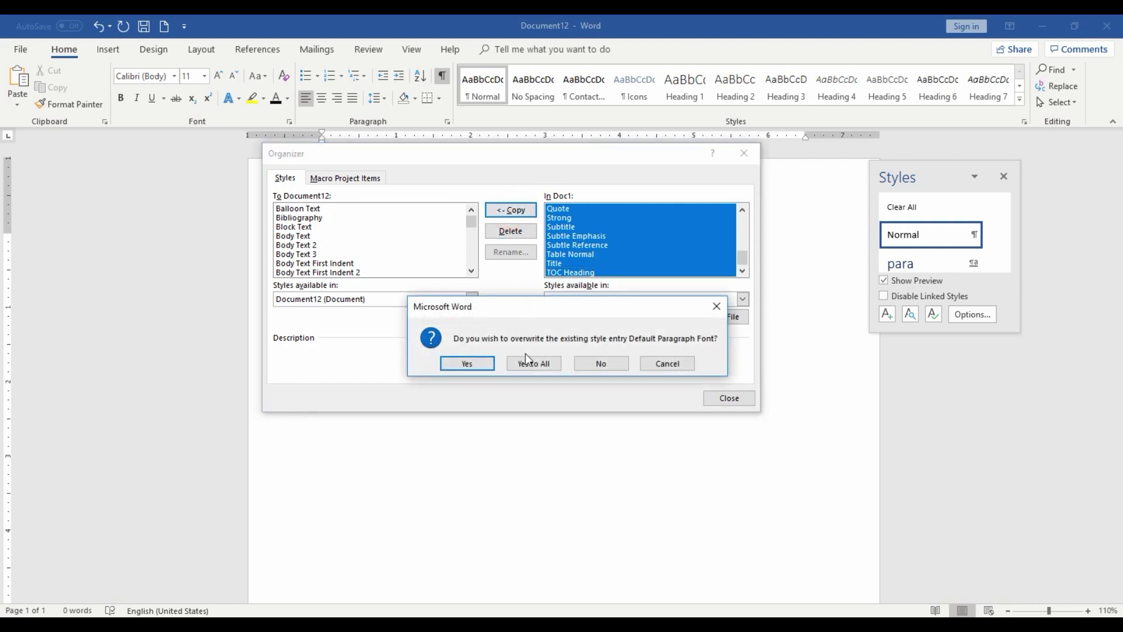
pyautogui.click(536, 367)
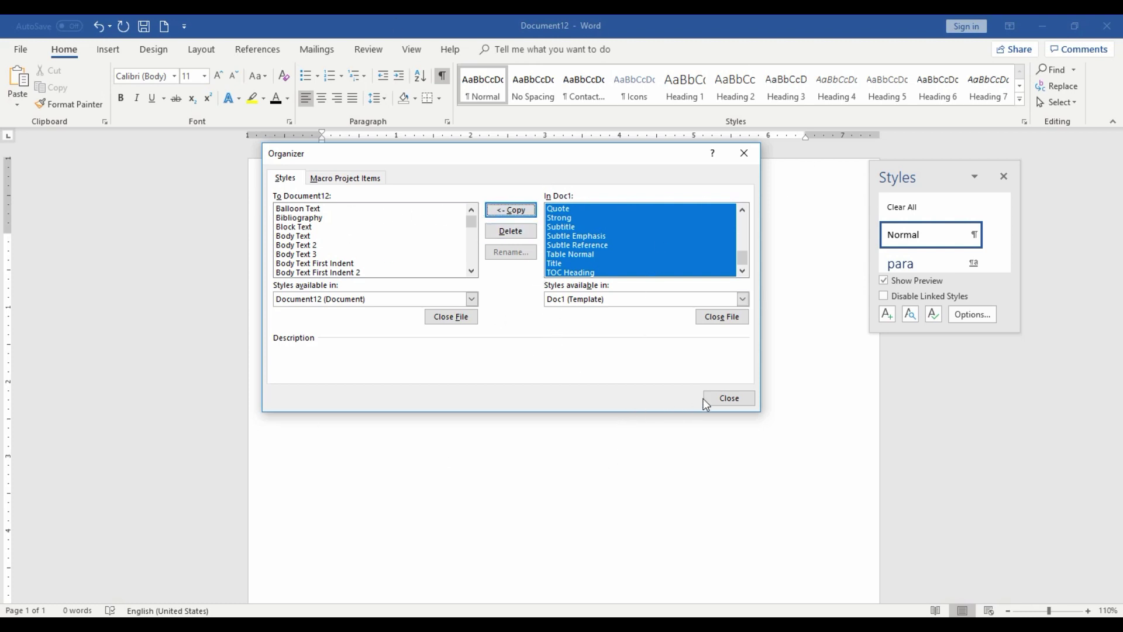
pyautogui.click(728, 397)
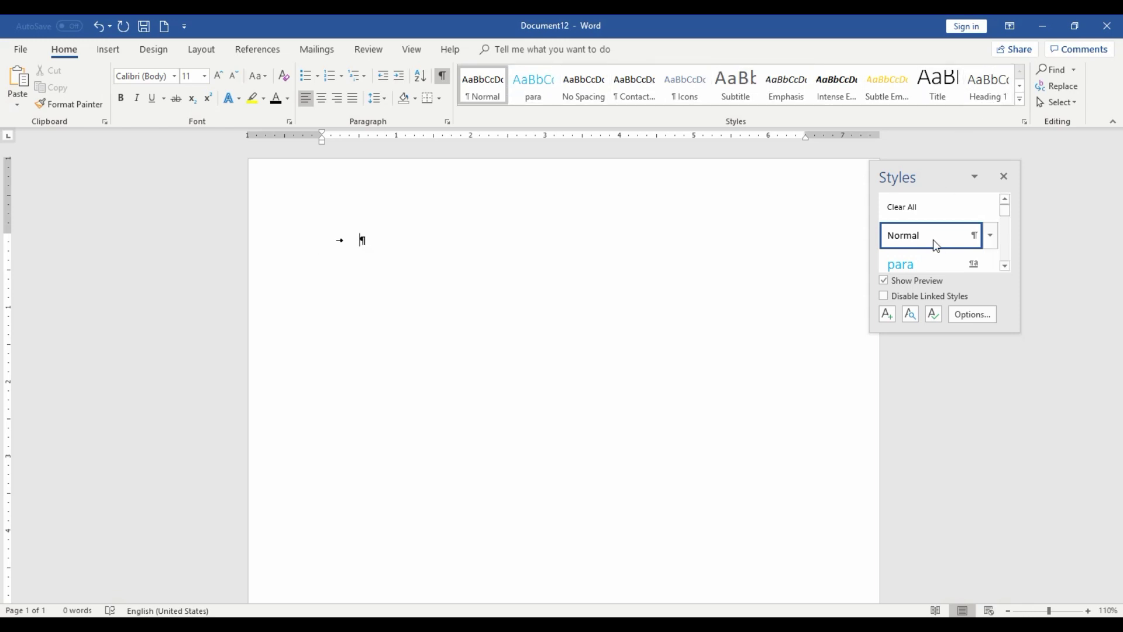
# Scroll the Styles pane to check para and Heading 1 through Heading 6
pyautogui.scroll(-2, 933, 240)
pyautogui.scroll(-1, 924, 252)
pyautogui.scroll(-1, 918, 258)
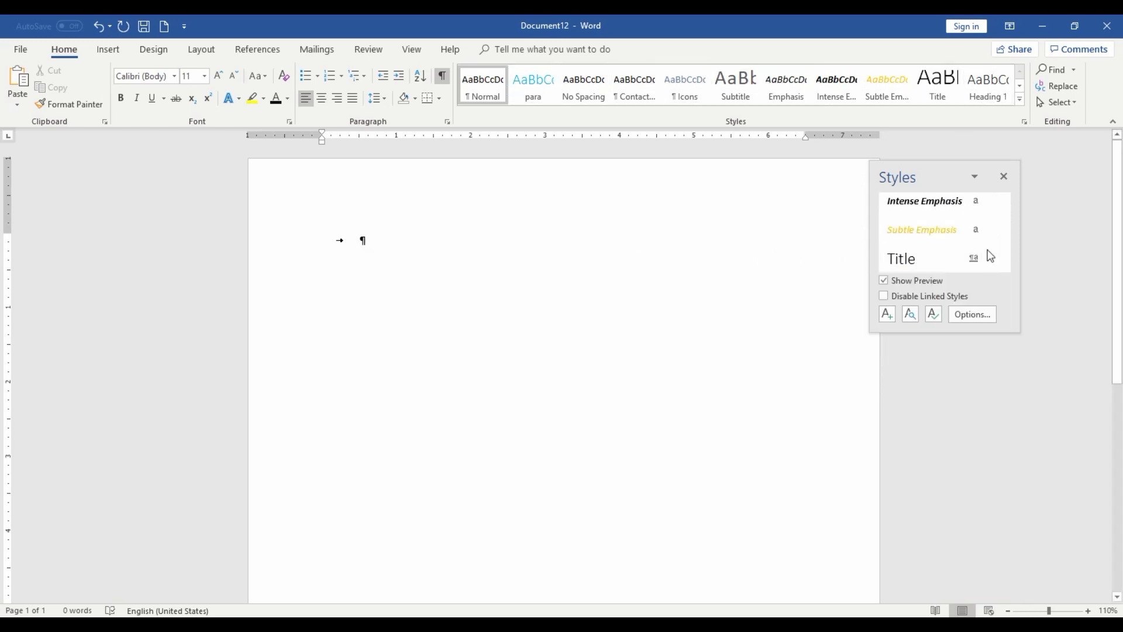
pyautogui.scroll(1, 959, 244)
pyautogui.scroll(3, 959, 245)
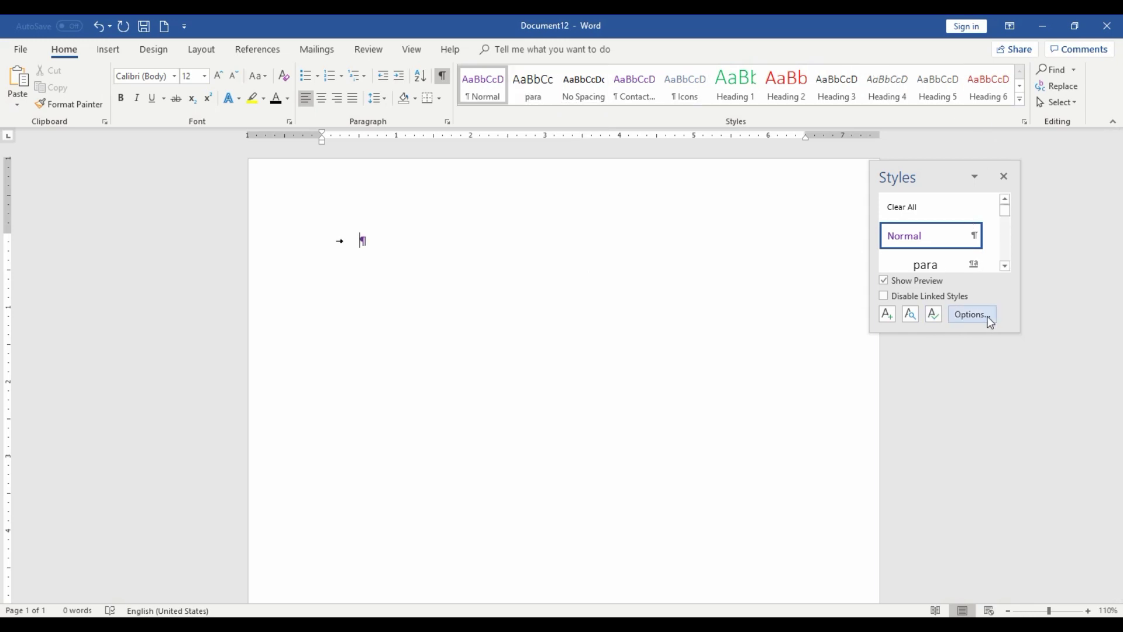
# Open Manage Styles > Import/Export and select every style in Document12's list
pyautogui.click(934, 314)
pyautogui.click(547, 496)
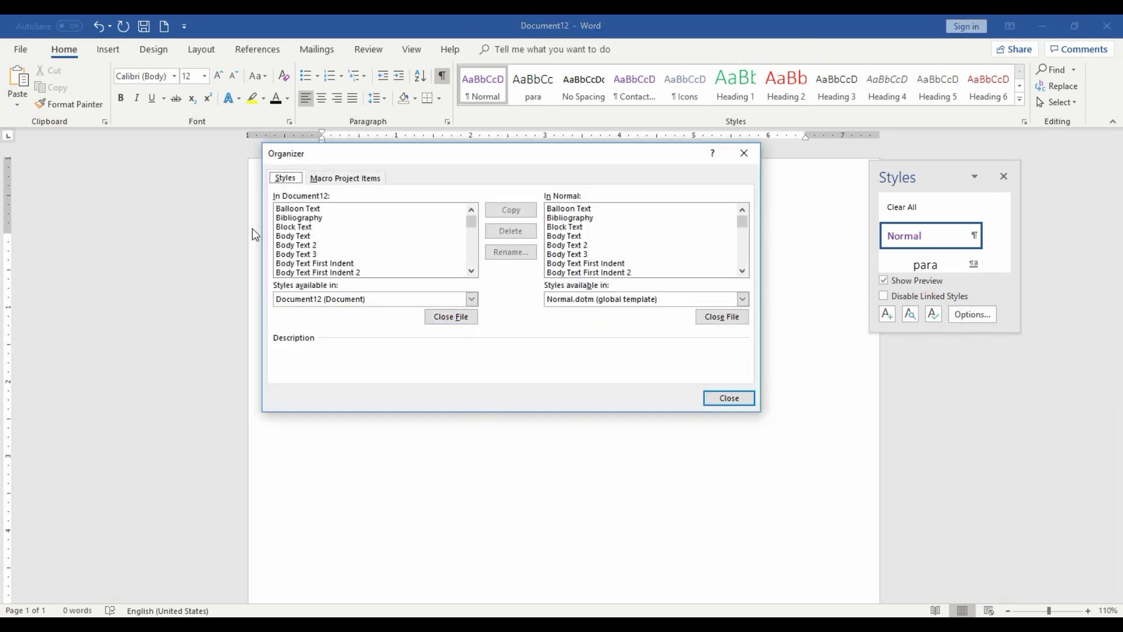
pyautogui.click(319, 209)
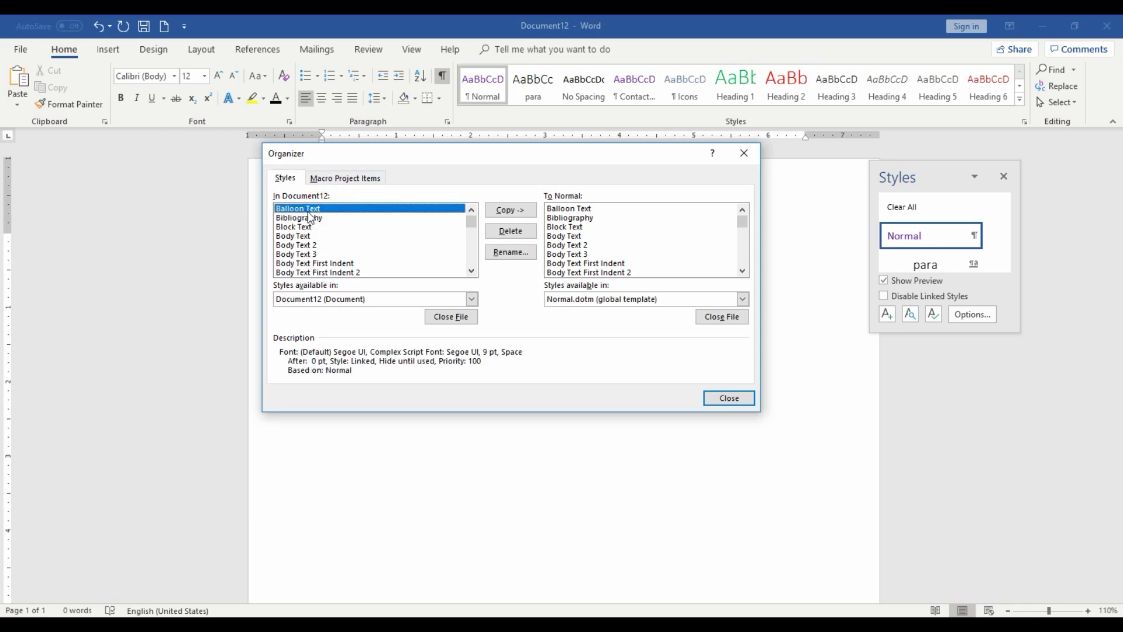
pyautogui.scroll(-5, 304, 225)
pyautogui.scroll(-10, 315, 226)
pyautogui.scroll(-10, 315, 226)
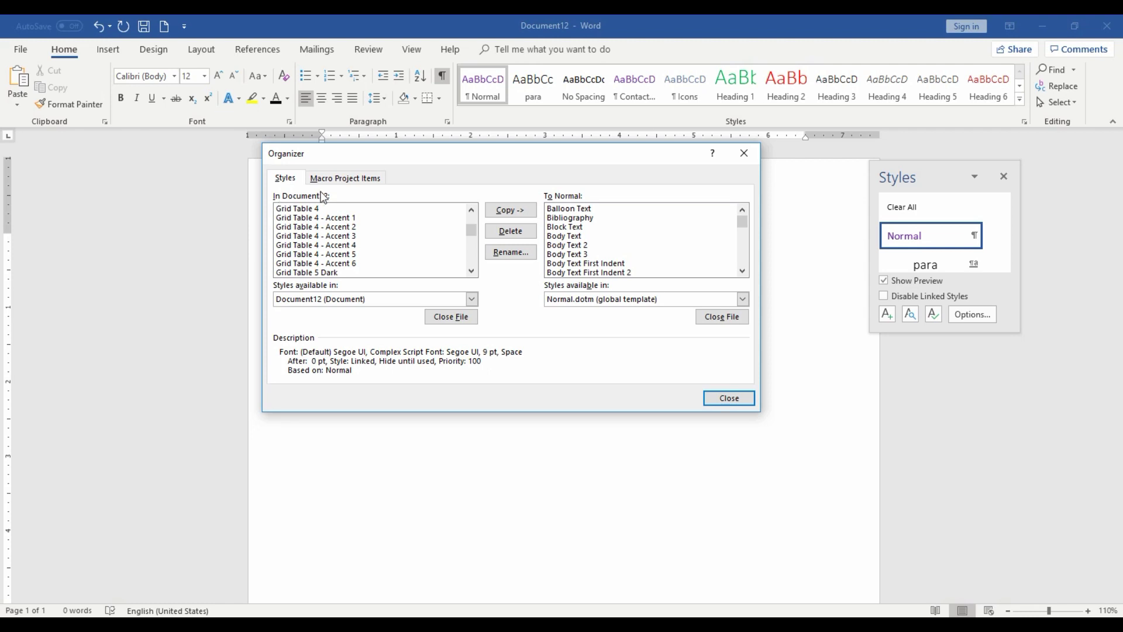
pyautogui.scroll(-2, 325, 257)
pyautogui.scroll(-10, 329, 261)
pyautogui.scroll(-10, 328, 260)
pyautogui.scroll(-10, 327, 258)
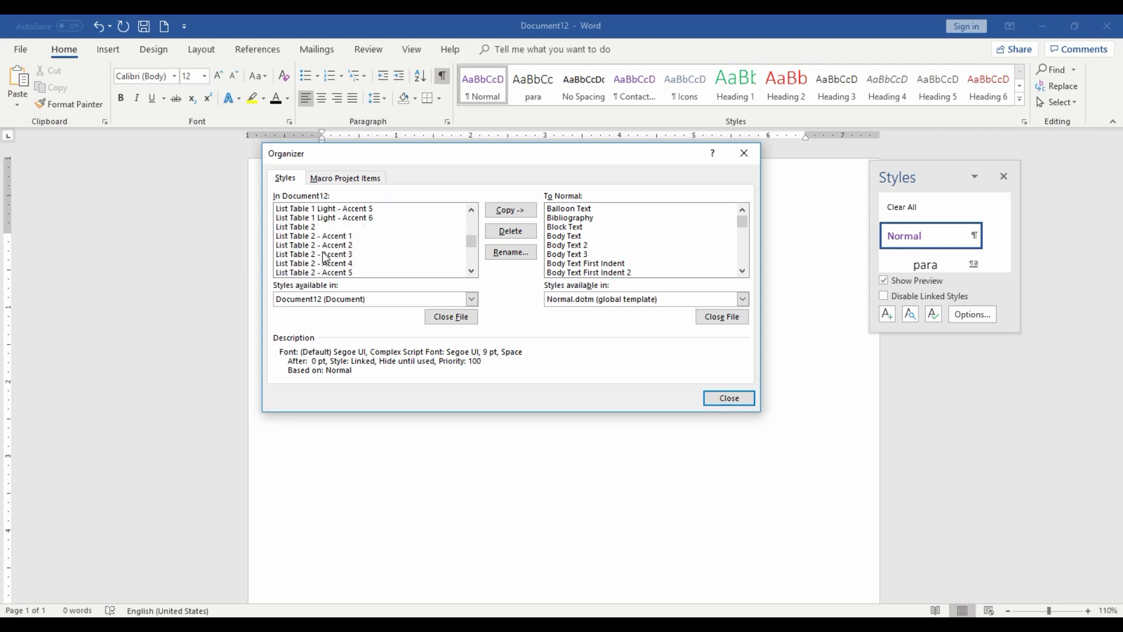
pyautogui.scroll(-10, 325, 258)
pyautogui.scroll(-10, 322, 257)
pyautogui.scroll(-10, 321, 256)
pyautogui.scroll(-5, 316, 264)
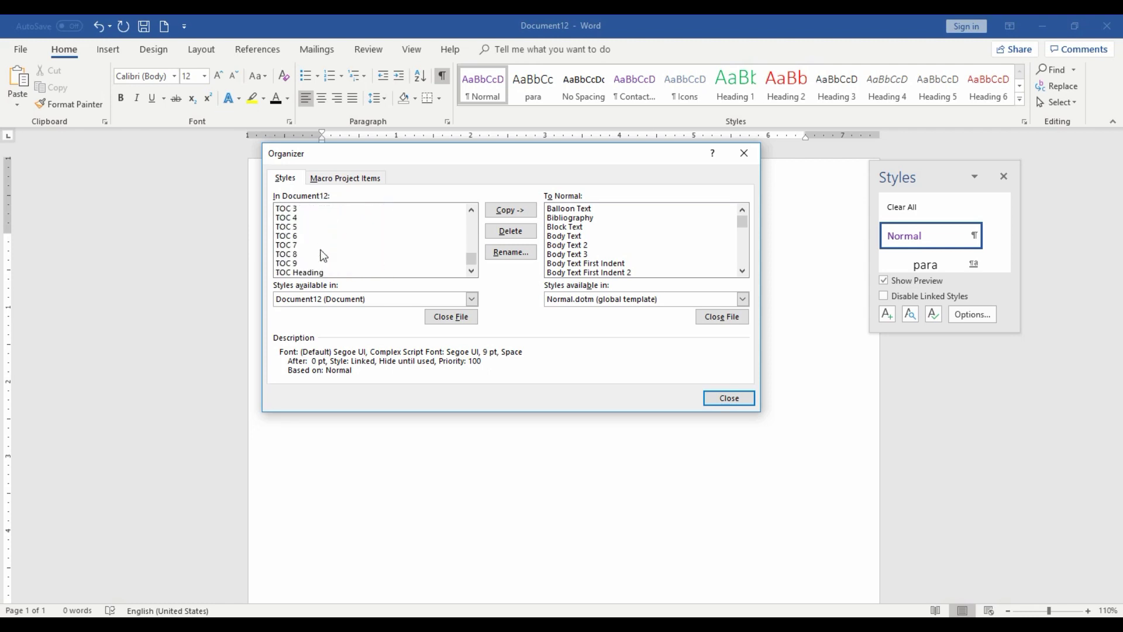
pyautogui.keyDown('shift'); pyautogui.click(311, 272); pyautogui.keyUp('shift')
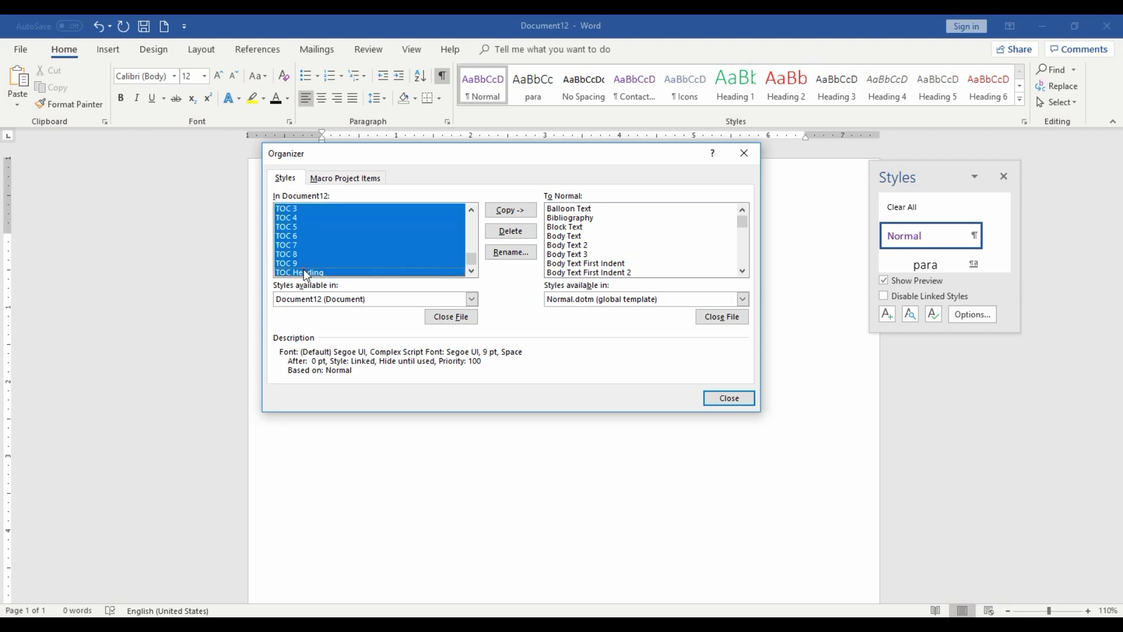
# Copy the selected styles into Normal.dotm with Yes to All, then close the Organizer
pyautogui.click(519, 211)
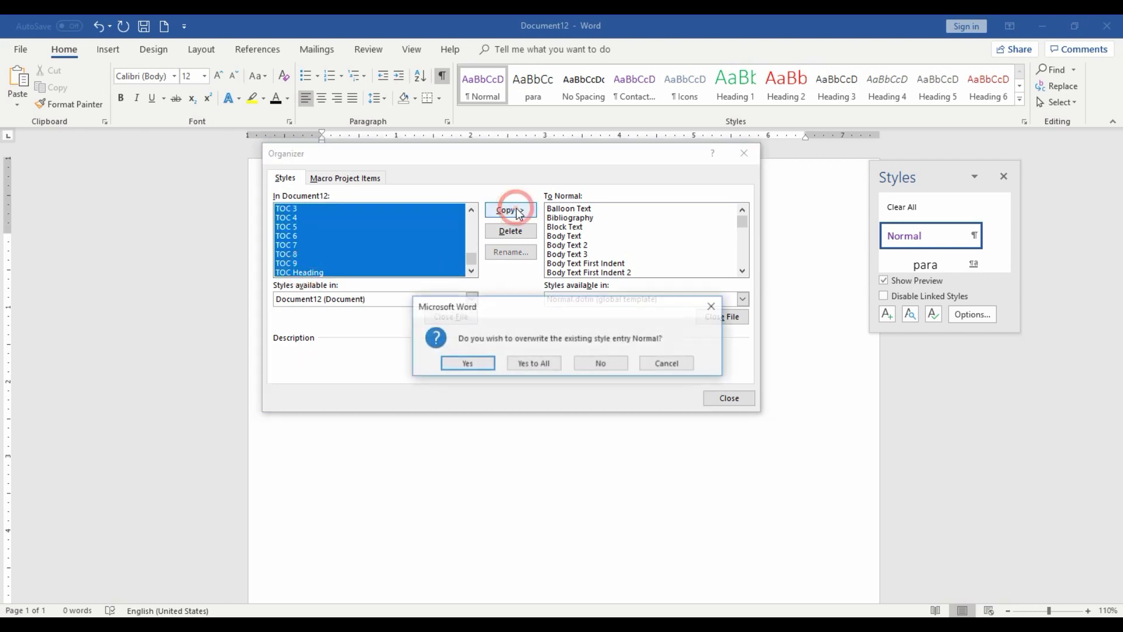
pyautogui.click(534, 364)
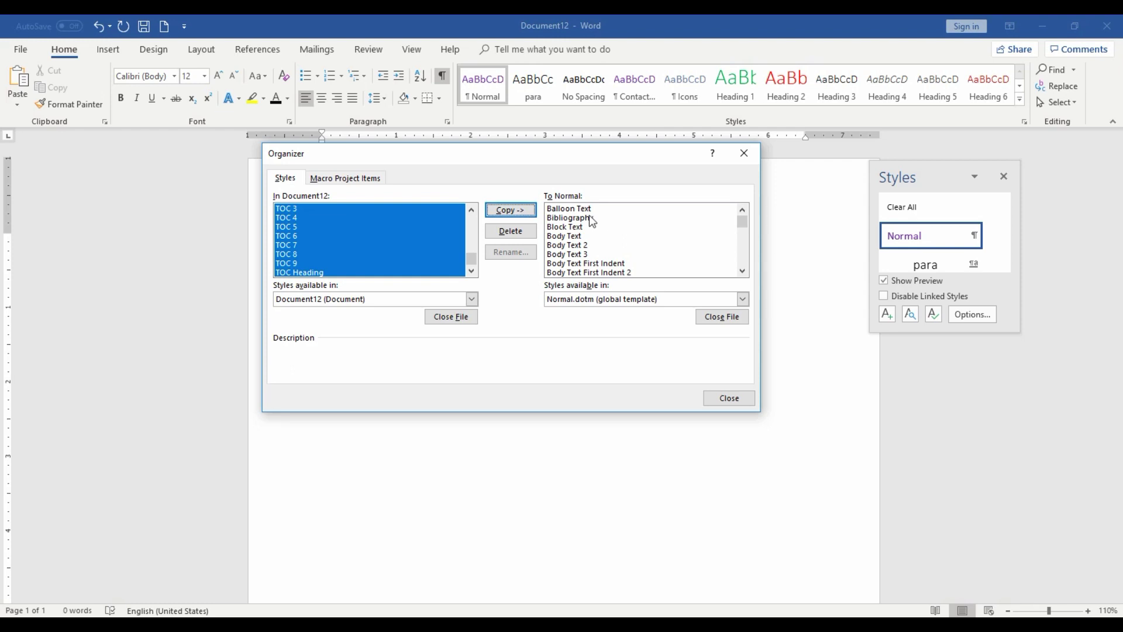
pyautogui.click(501, 216)
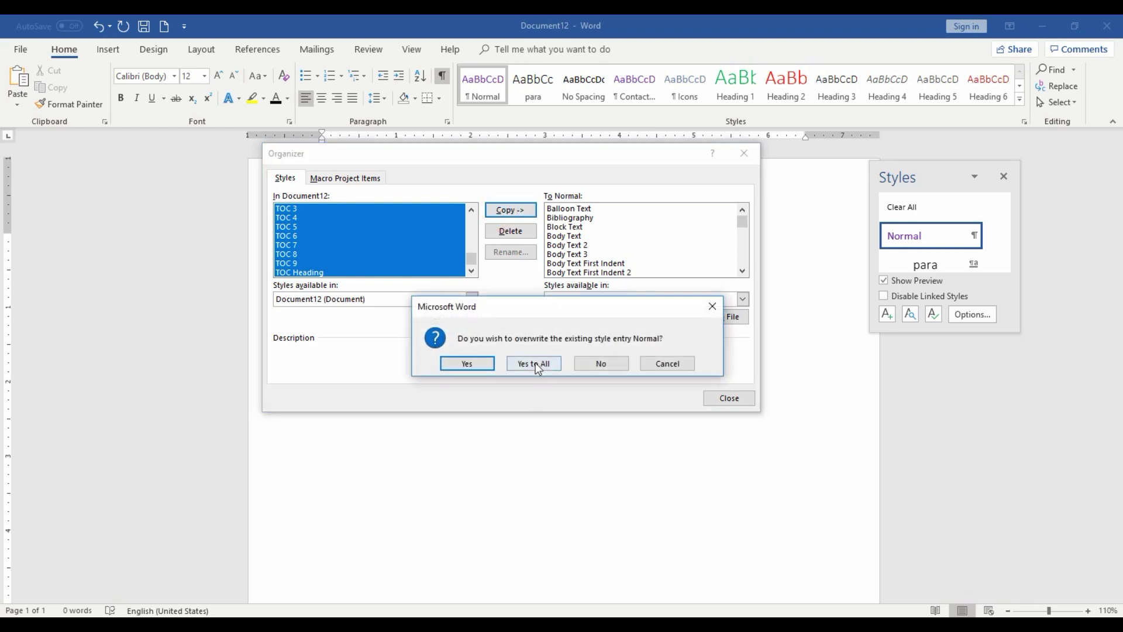
pyautogui.click(534, 363)
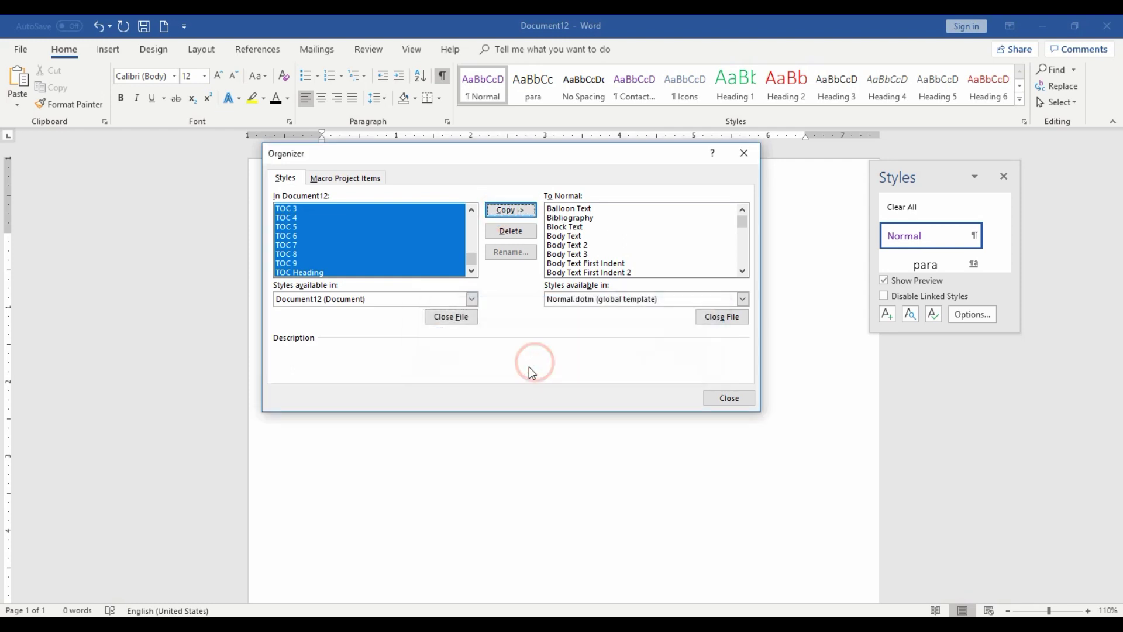
pyautogui.click(726, 399)
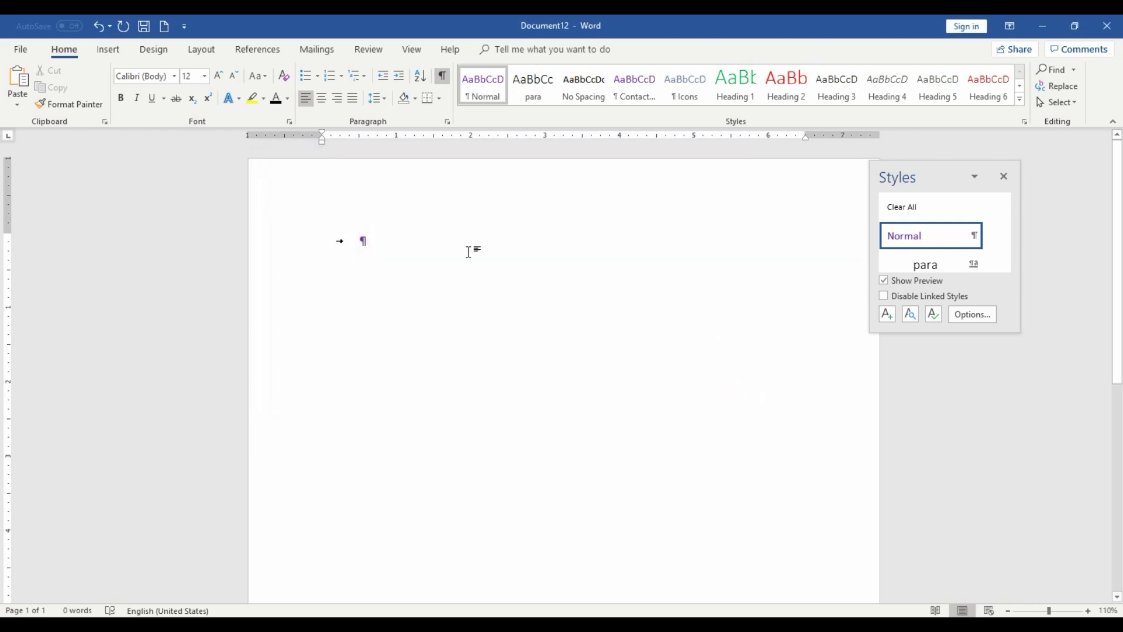
# Create a new blank document (Document16) from the updated Normal.dotm template
pyautogui.click(469, 252)
pyautogui.hotkey('ctrl', 'n')
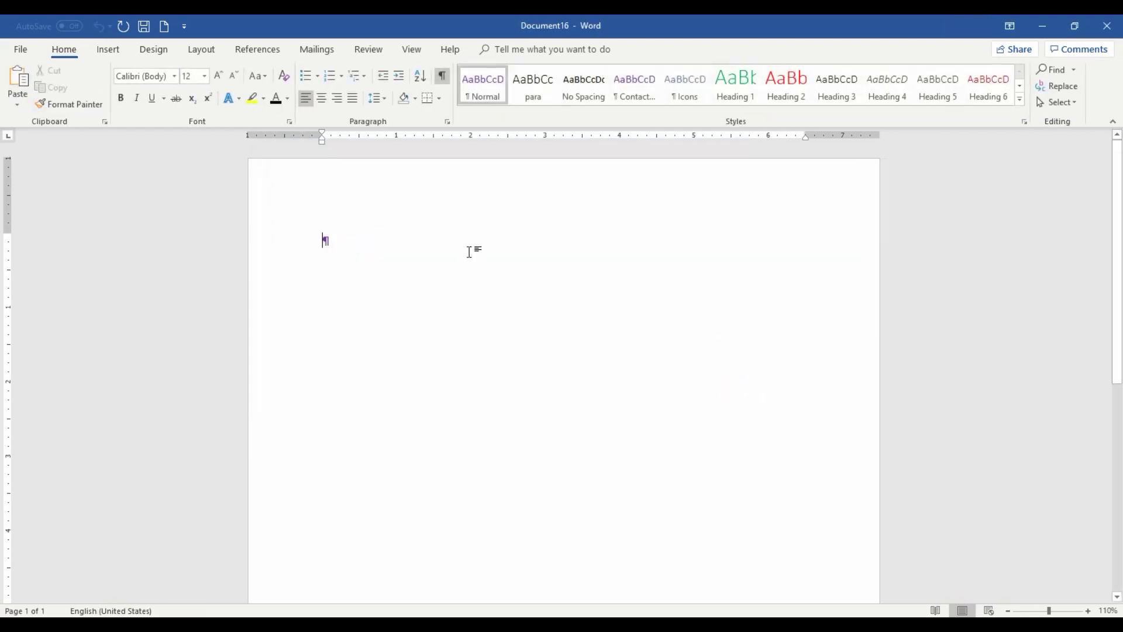